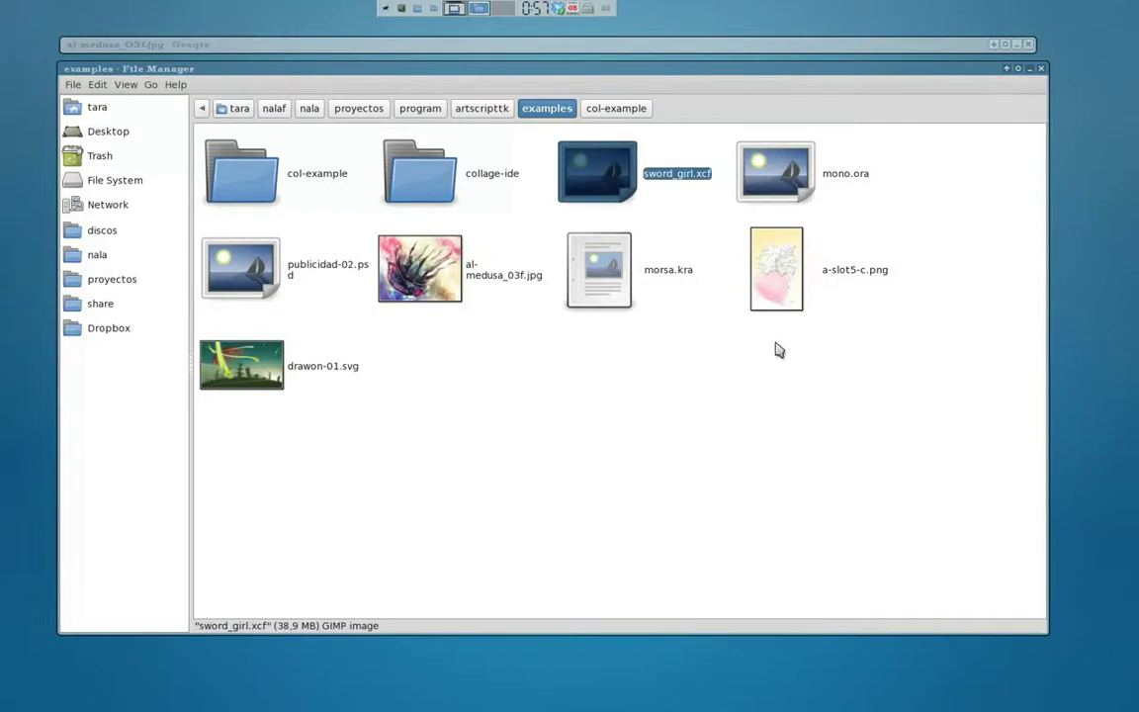
# Look through the image files in the examples folder, checking the formats from sword_girl.xcf to drawon-01.svg.
pyautogui.press('Right')
pyautogui.press('Right')
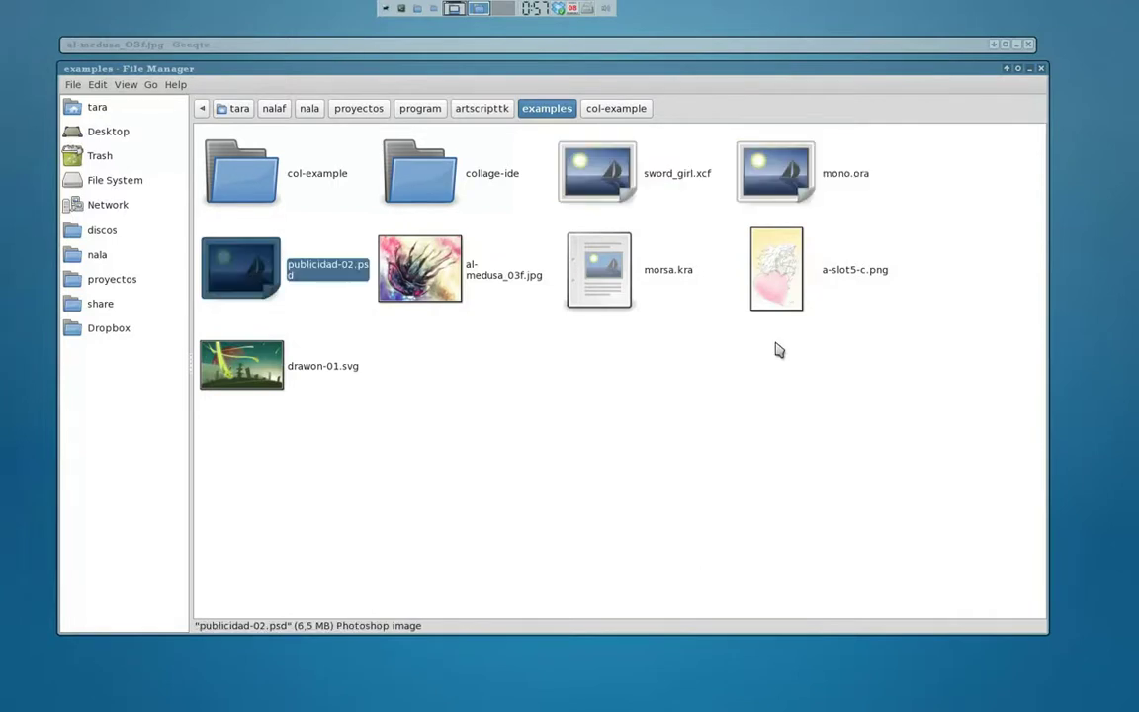
pyautogui.press('Right')
pyautogui.press('Right')
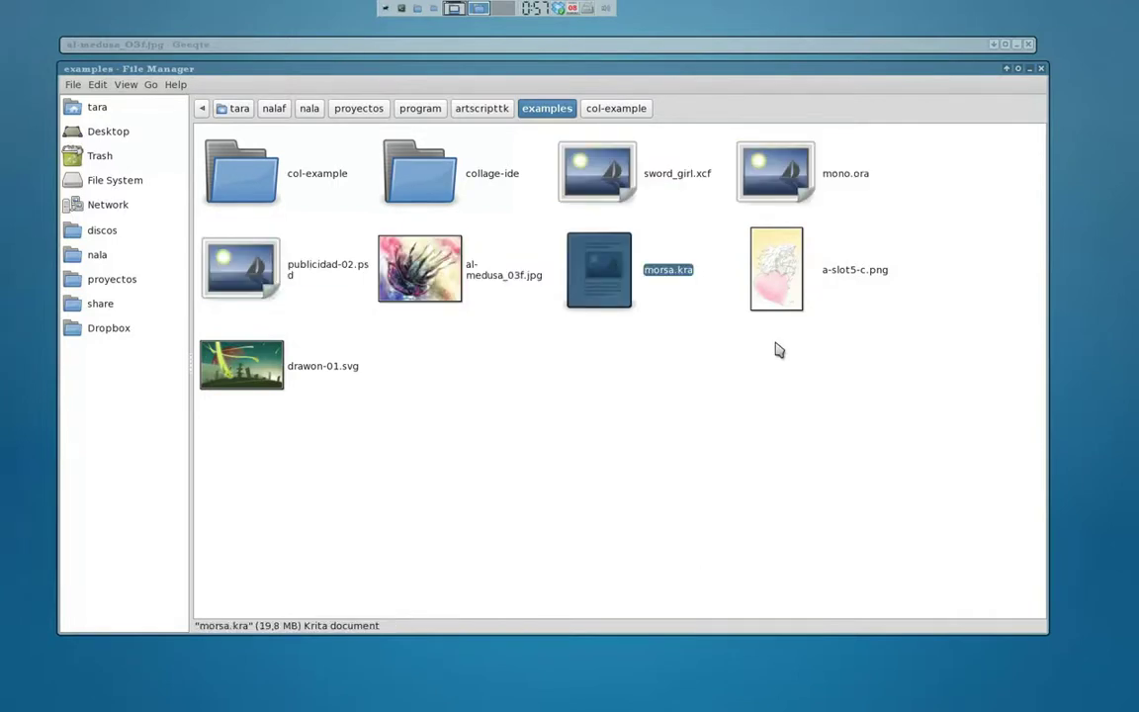
pyautogui.press('Right')
pyautogui.press('Right')
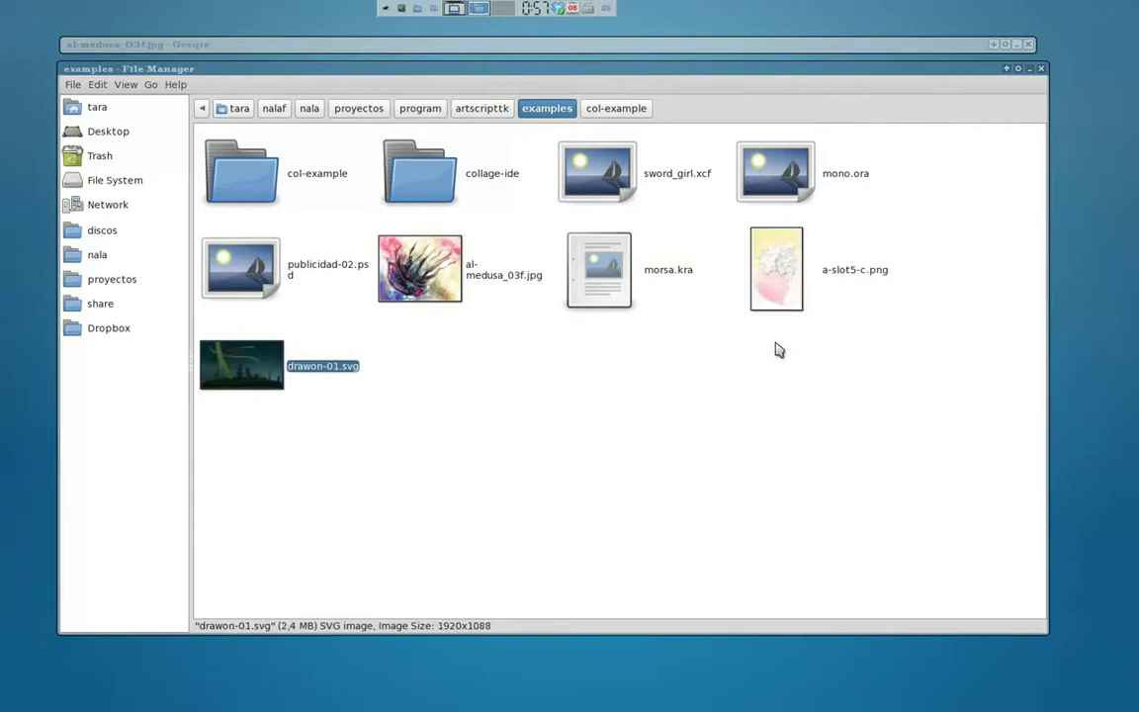
pyautogui.click(511, 434)
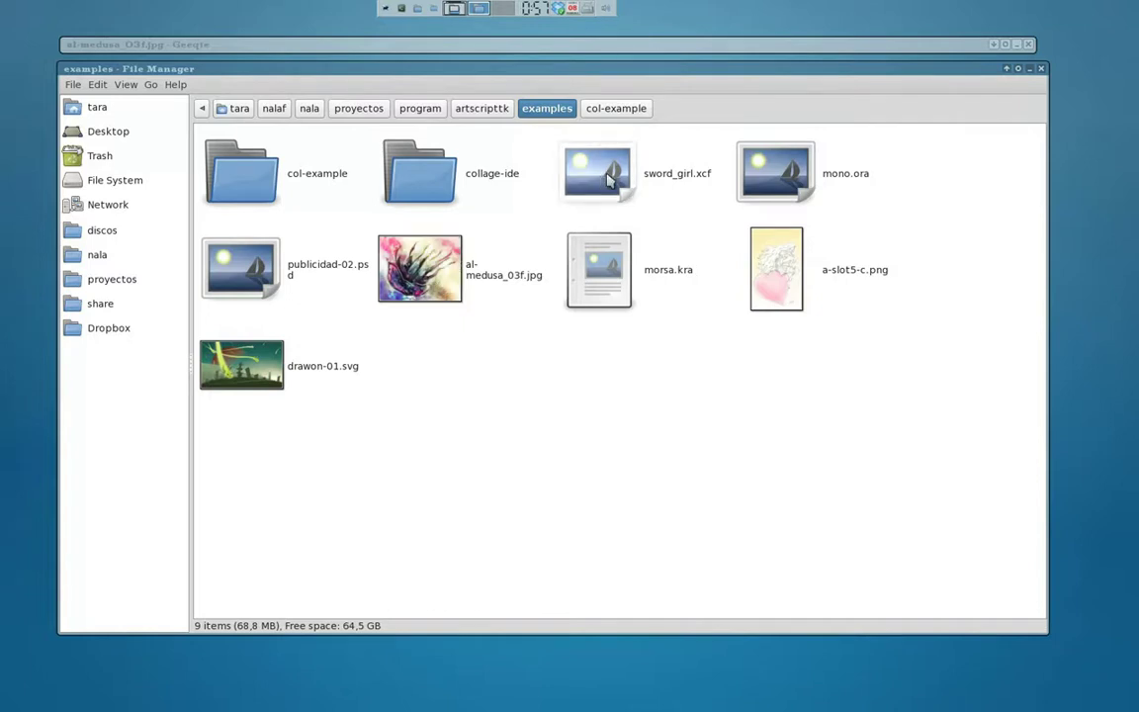
pyautogui.click(428, 262)
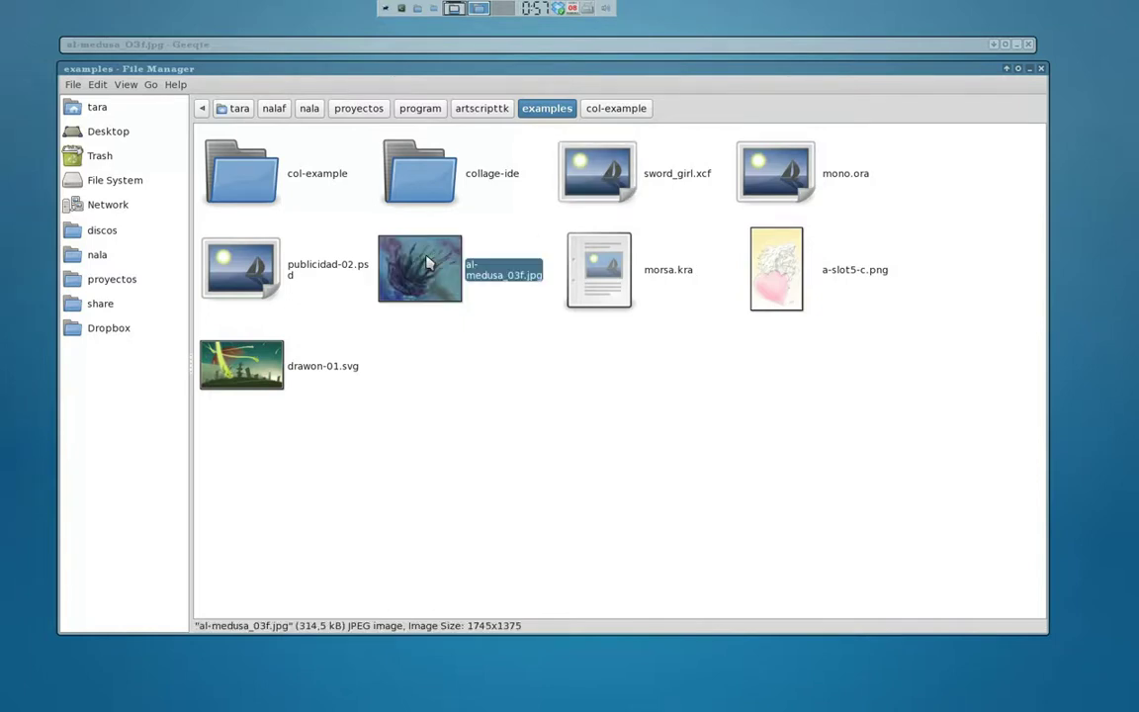
pyautogui.click(526, 460)
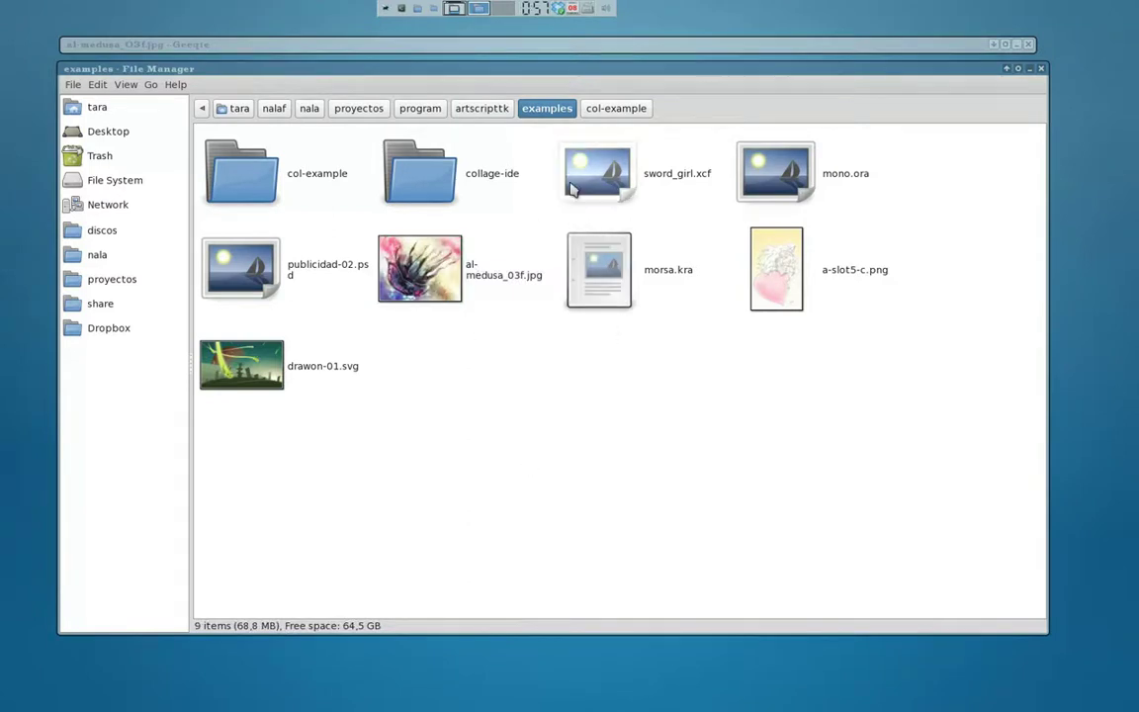
# Open the seven image files from sword_girl.xcf through drawon-01.svg together in Artscript tk beta.
pyautogui.click(571, 189)
pyautogui.keyDown('shift'); pyautogui.click(284, 381); pyautogui.keyUp('shift')
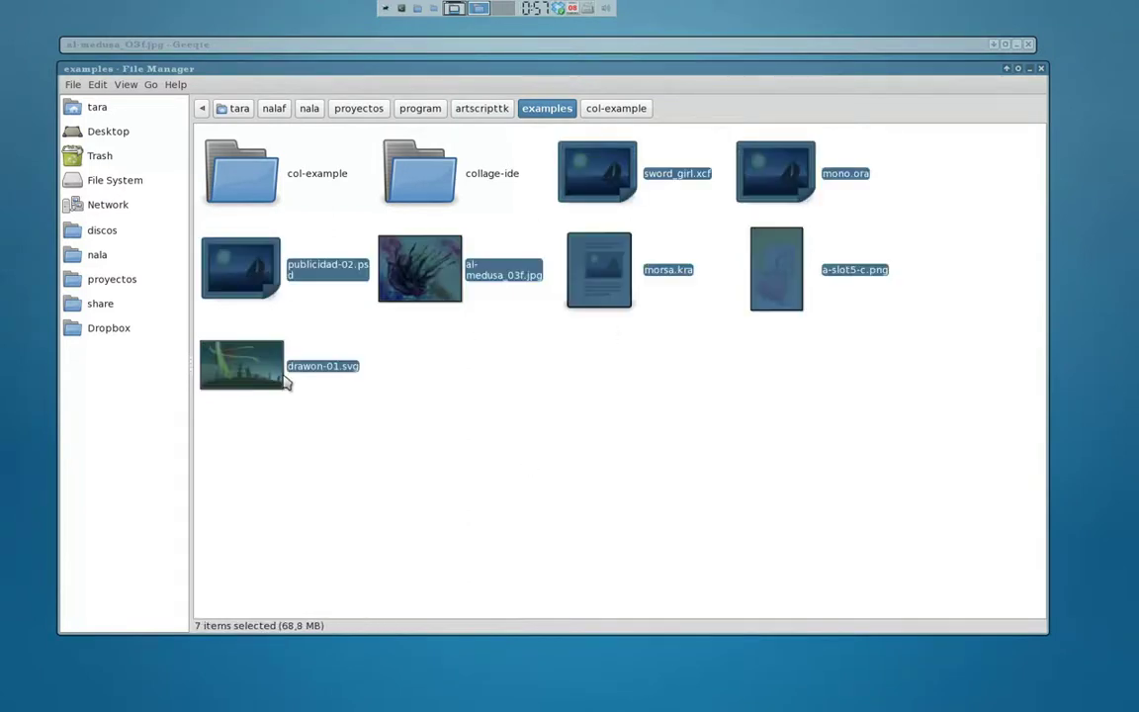
pyautogui.rightClick(457, 289)
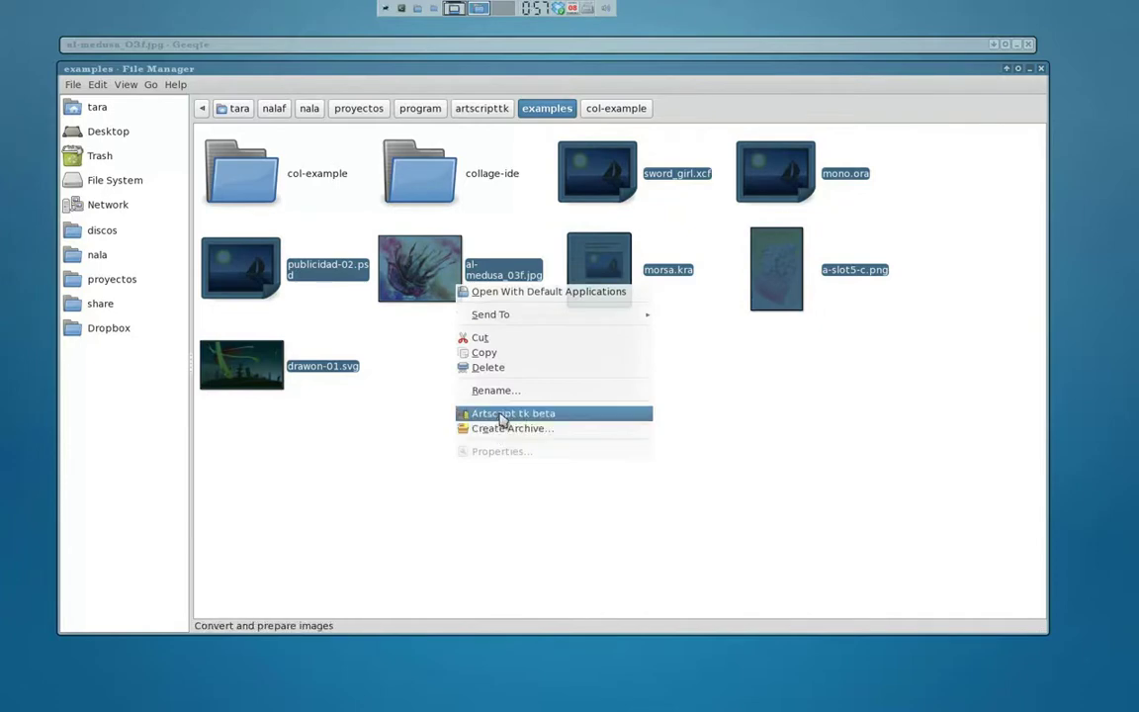
pyautogui.click(549, 415)
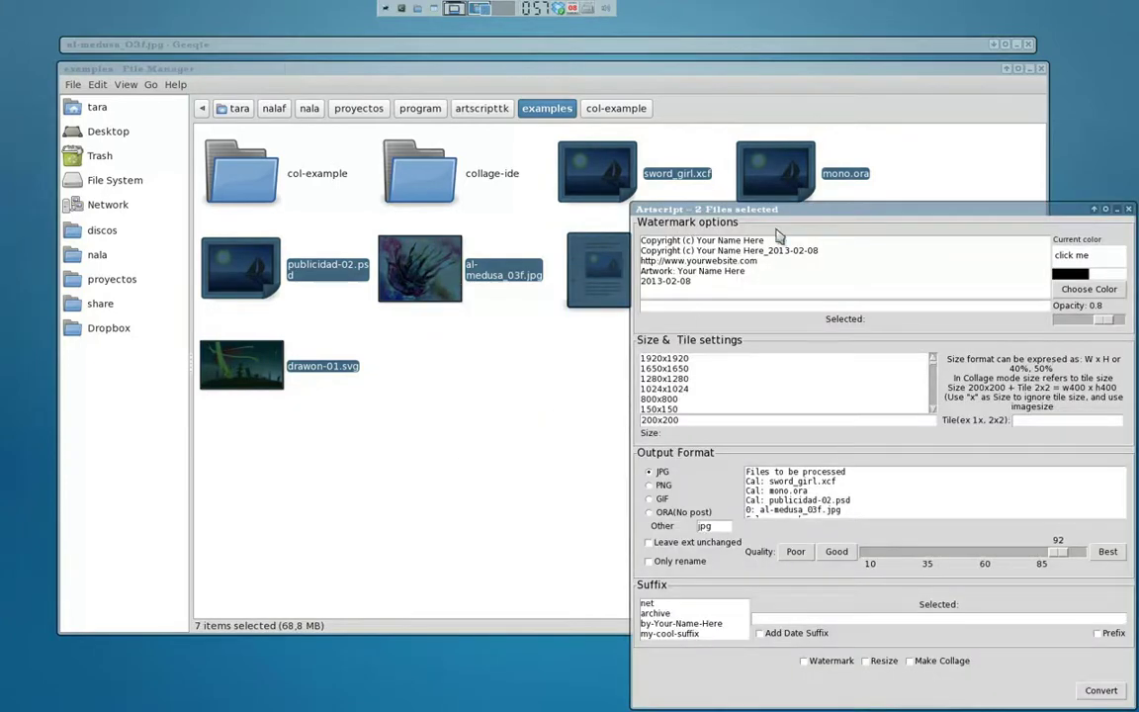
pyautogui.moveTo(777, 210); pyautogui.dragTo(381, 92)
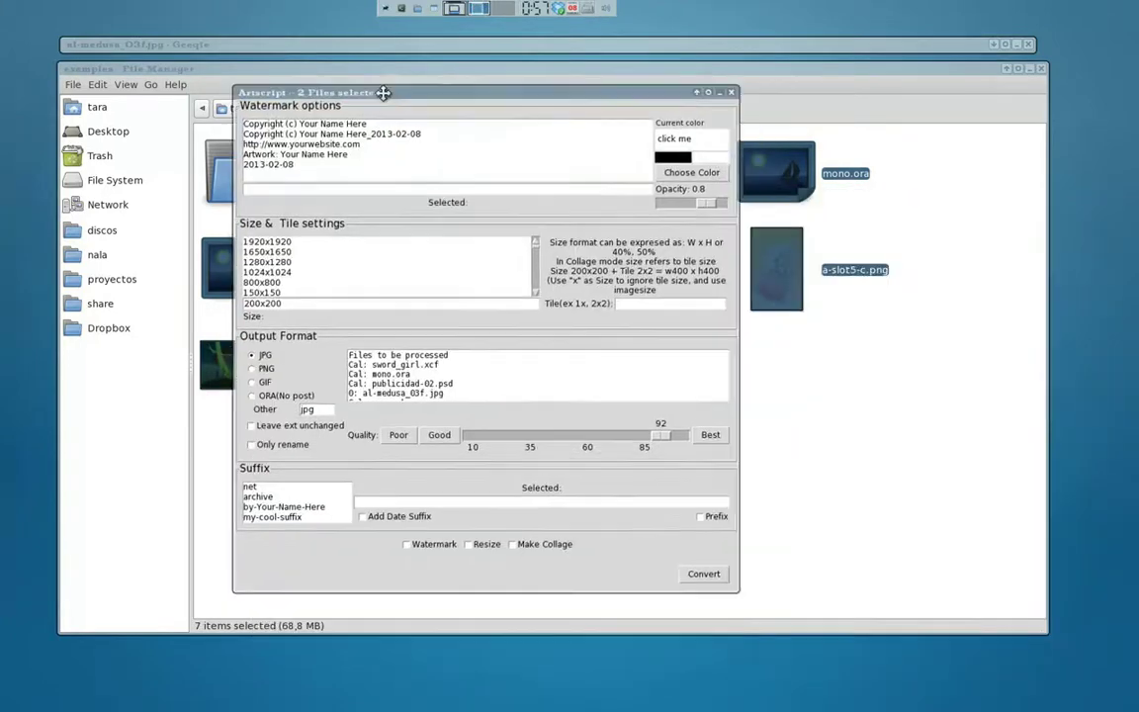
pyautogui.click(283, 144)
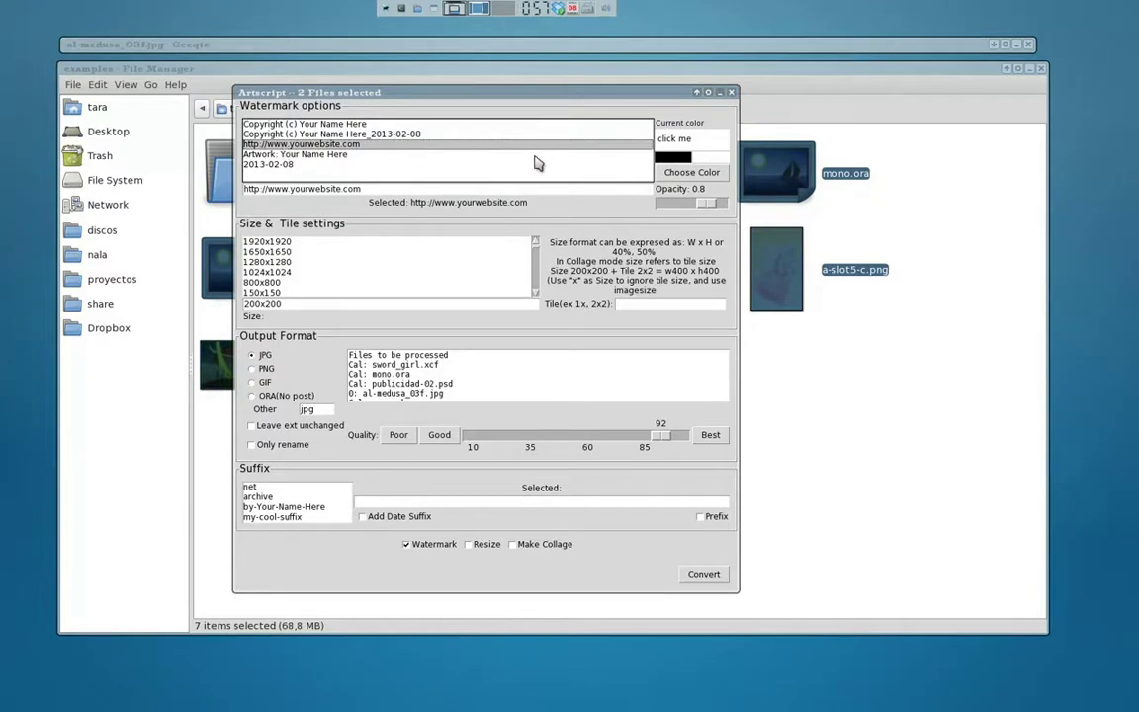
pyautogui.click(692, 158)
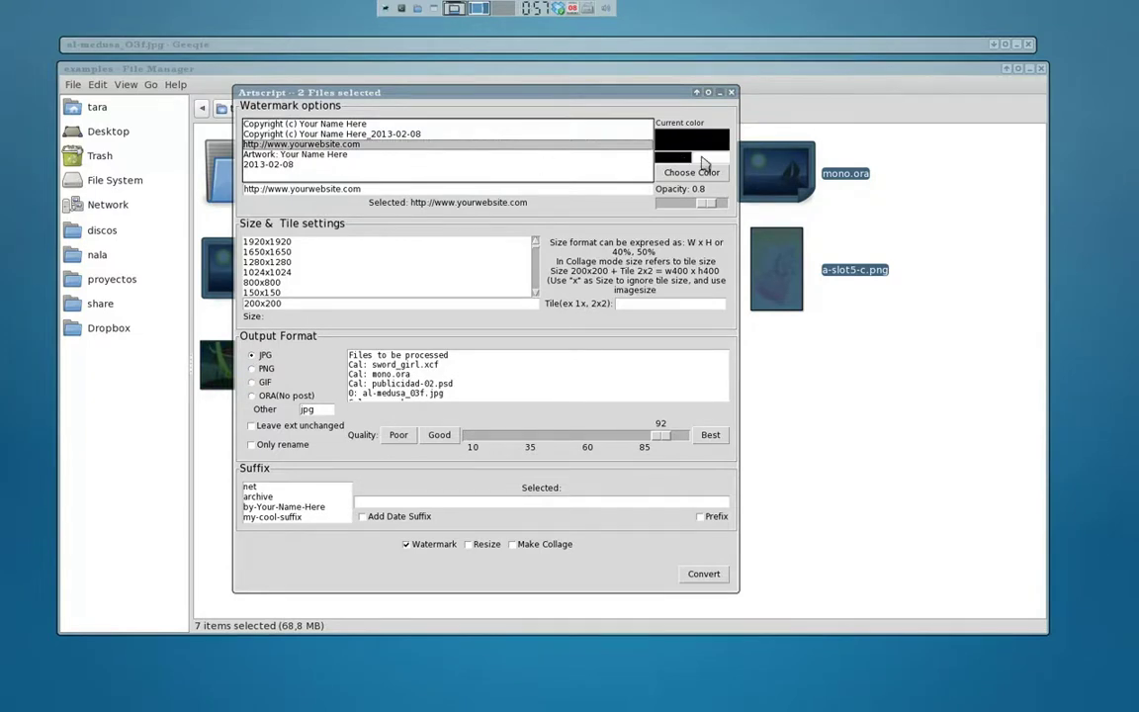
pyautogui.click(692, 172)
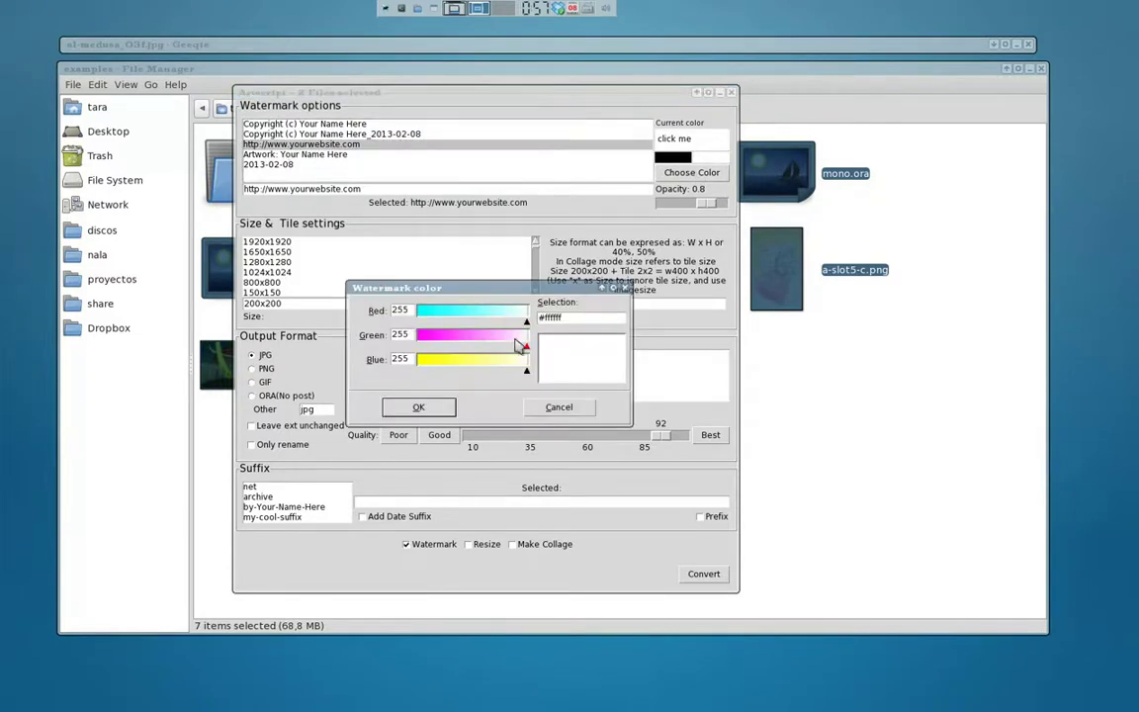
pyautogui.click(448, 337)
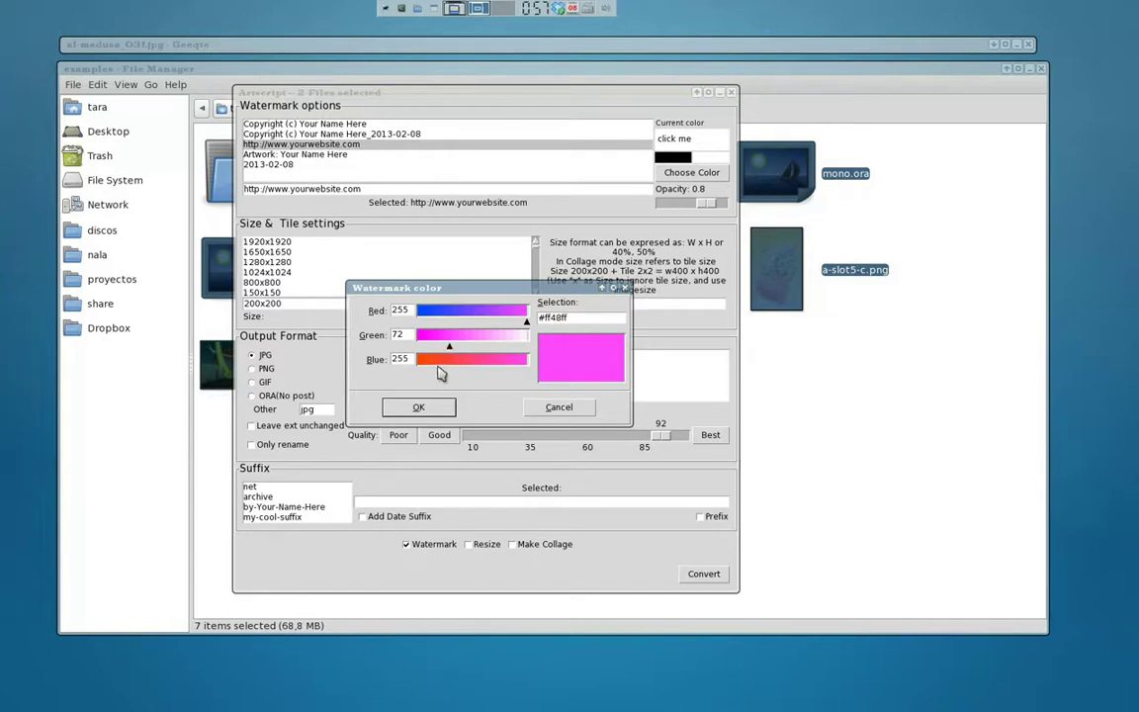
pyautogui.click(439, 370)
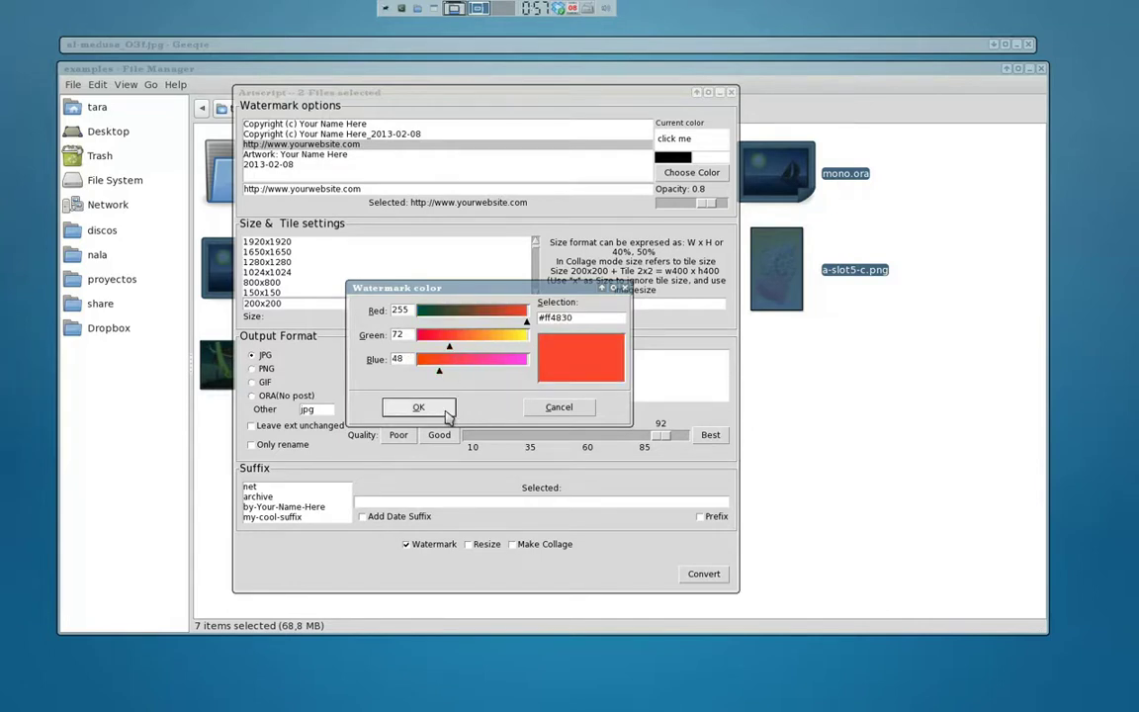
pyautogui.click(418, 408)
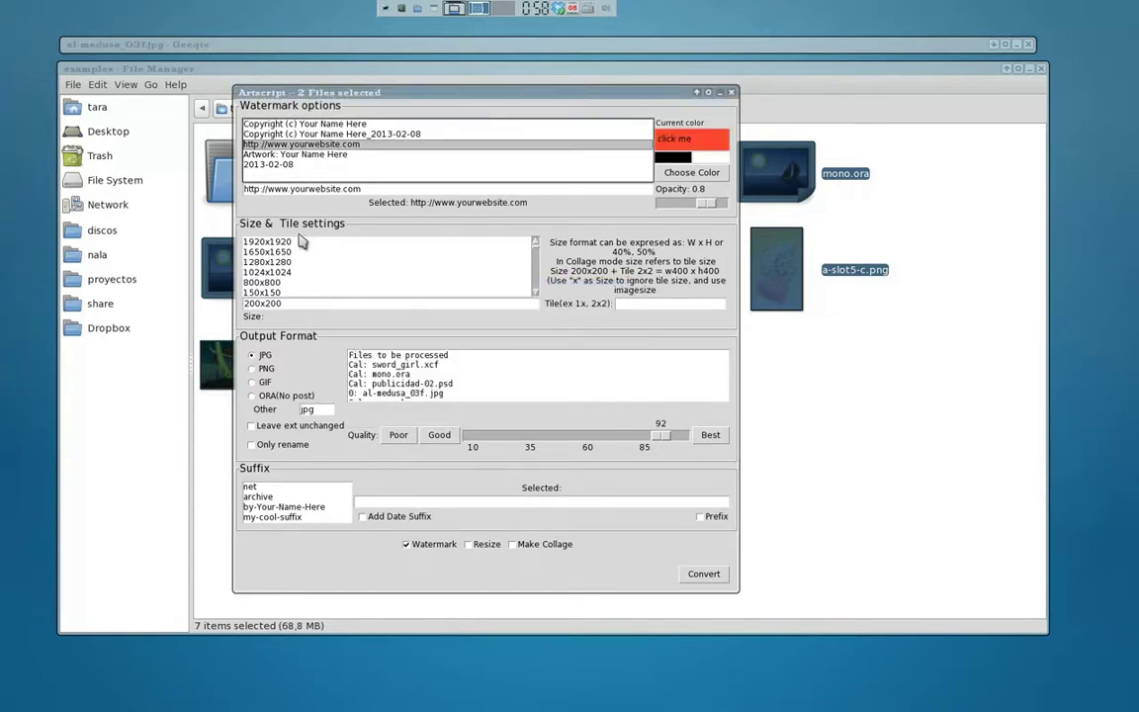
# Set the resize dimensions to 800x800 and convert the seven files to JPG.
pyautogui.scroll(-1, 299, 278)
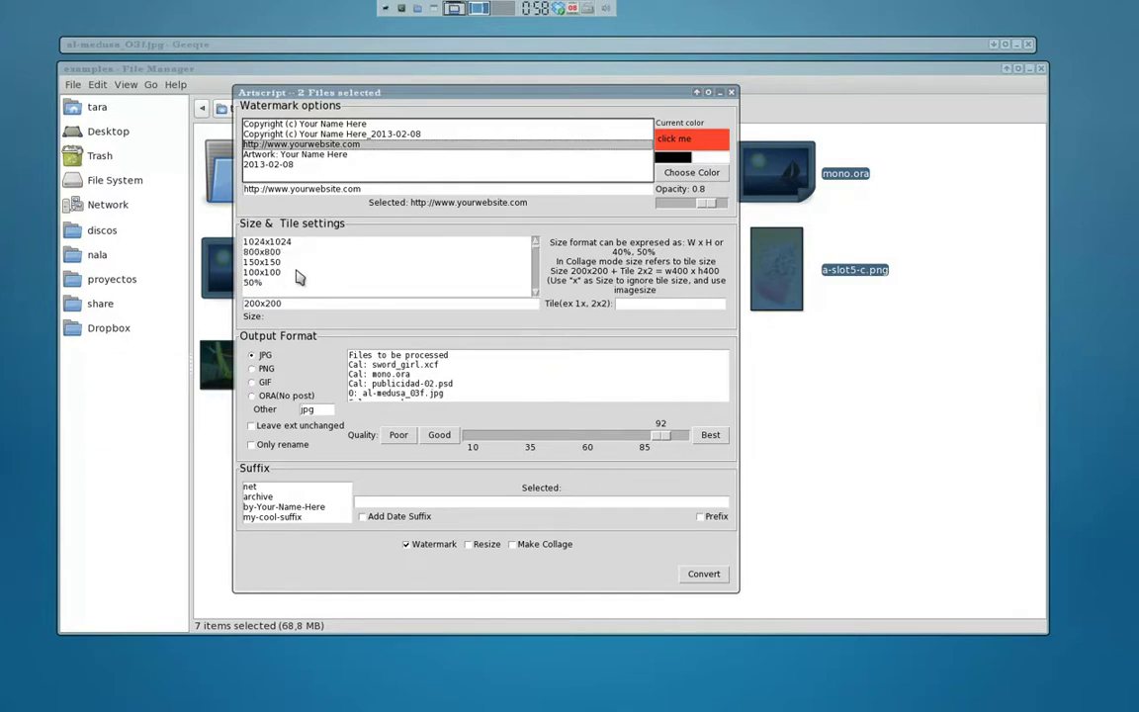
pyautogui.scroll(1, 298, 278)
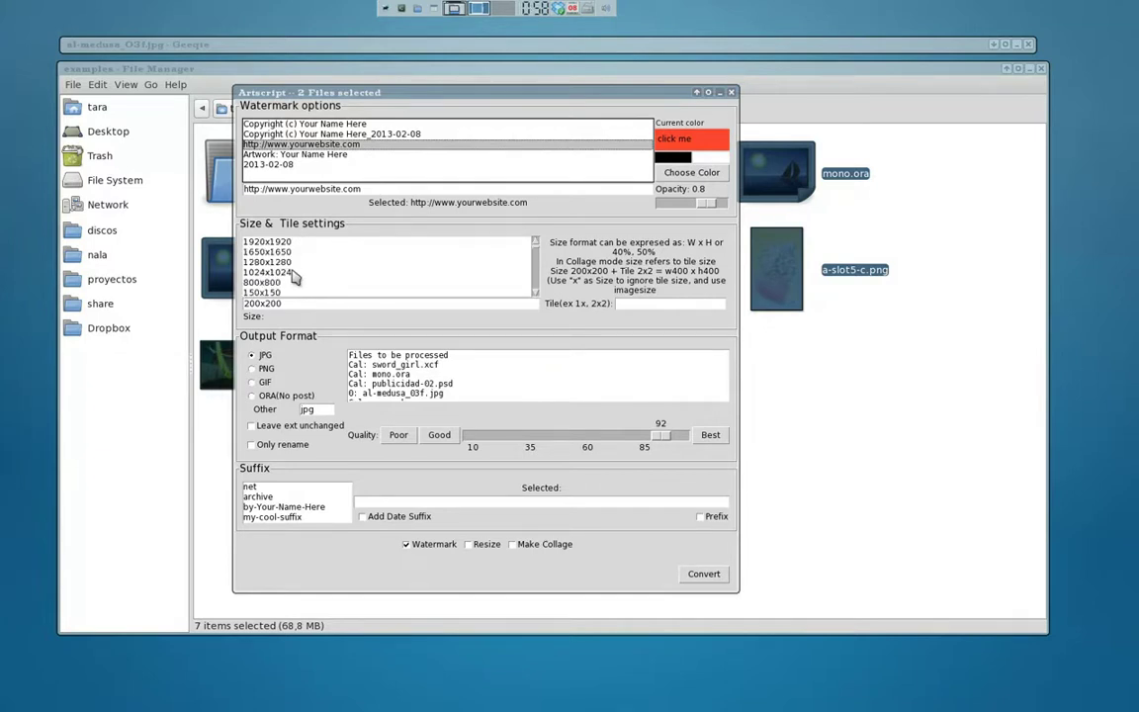
pyautogui.scroll(-1, 286, 280)
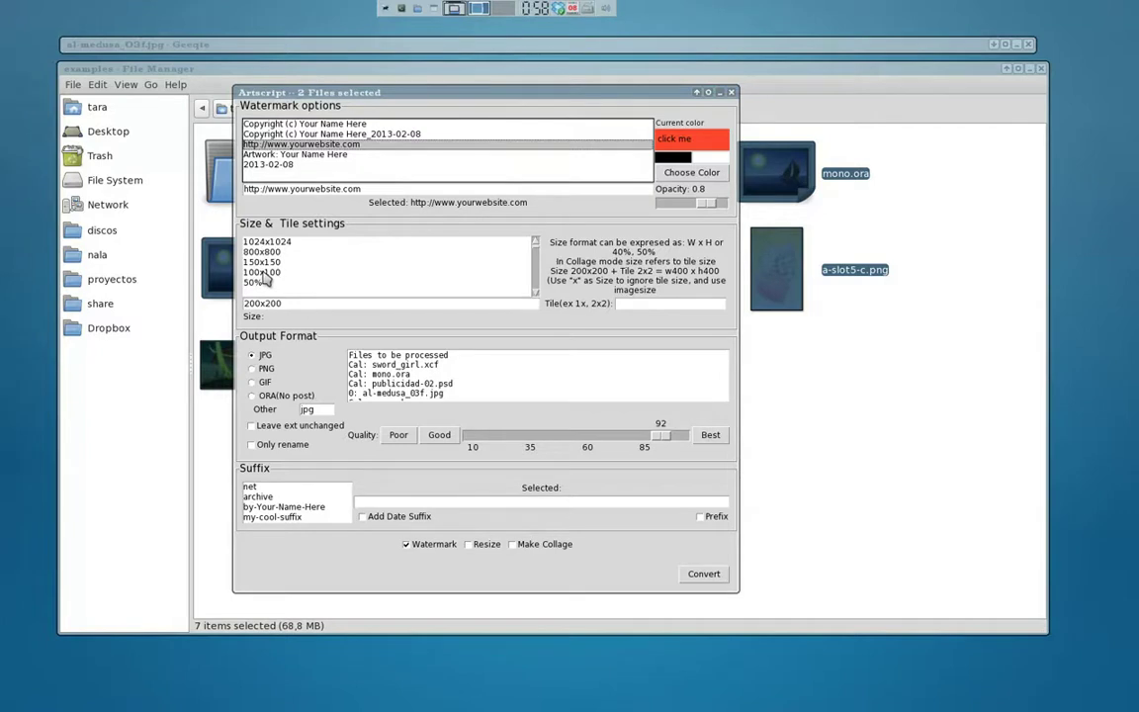
pyautogui.click(263, 252)
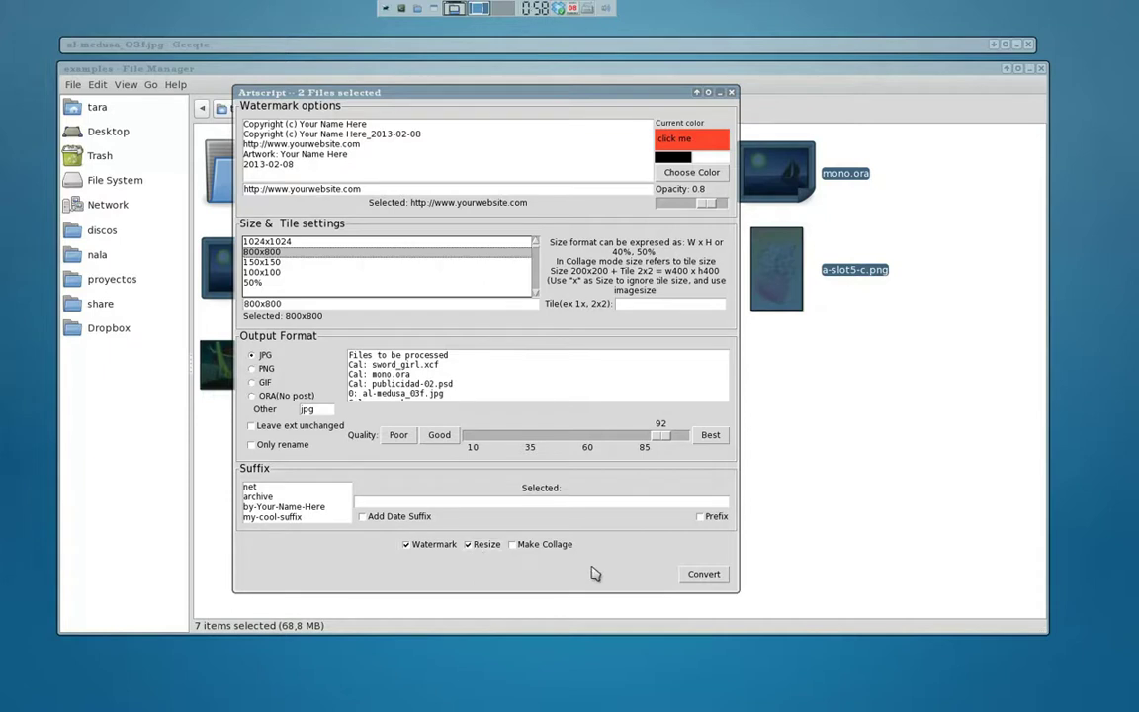
pyautogui.click(687, 581)
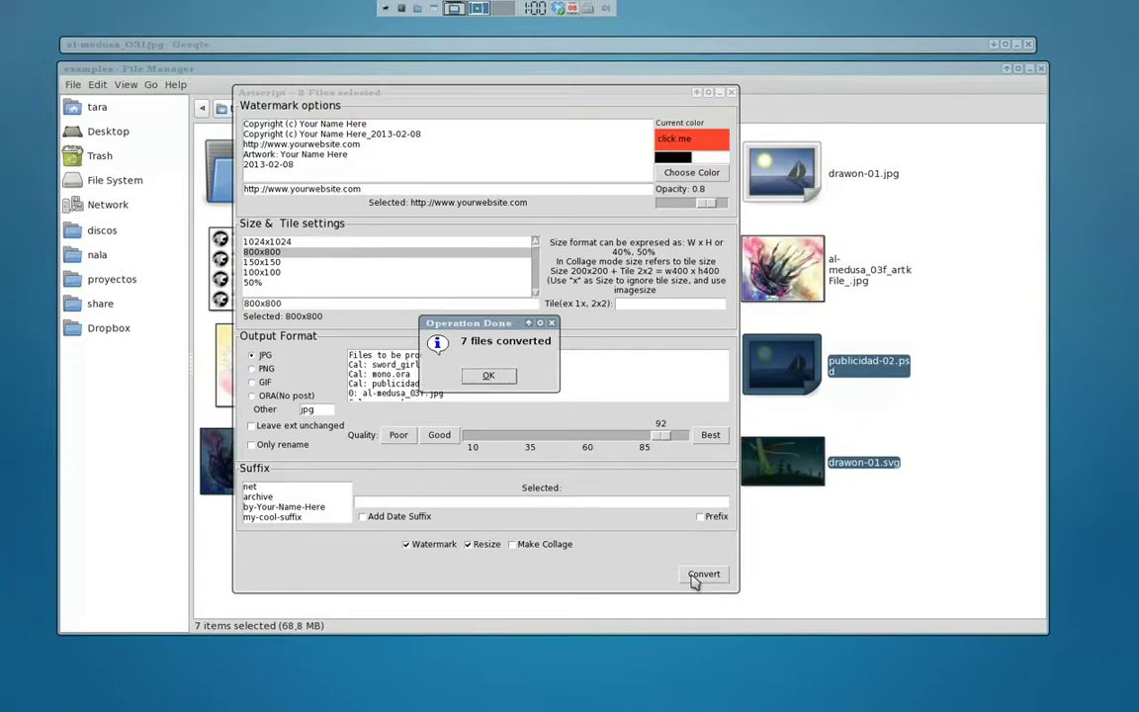
pyautogui.click(488, 375)
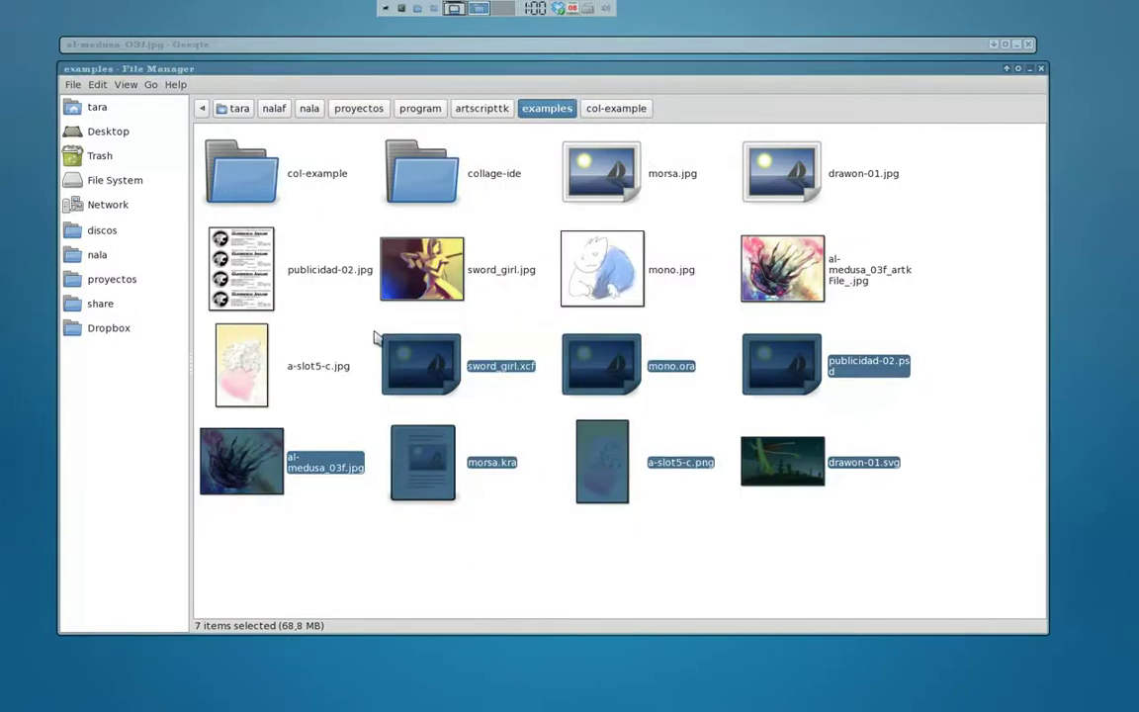
# Examine the size and watermark of the converted JPGs in the examples folder and in Geeqie.
pyautogui.click(578, 197)
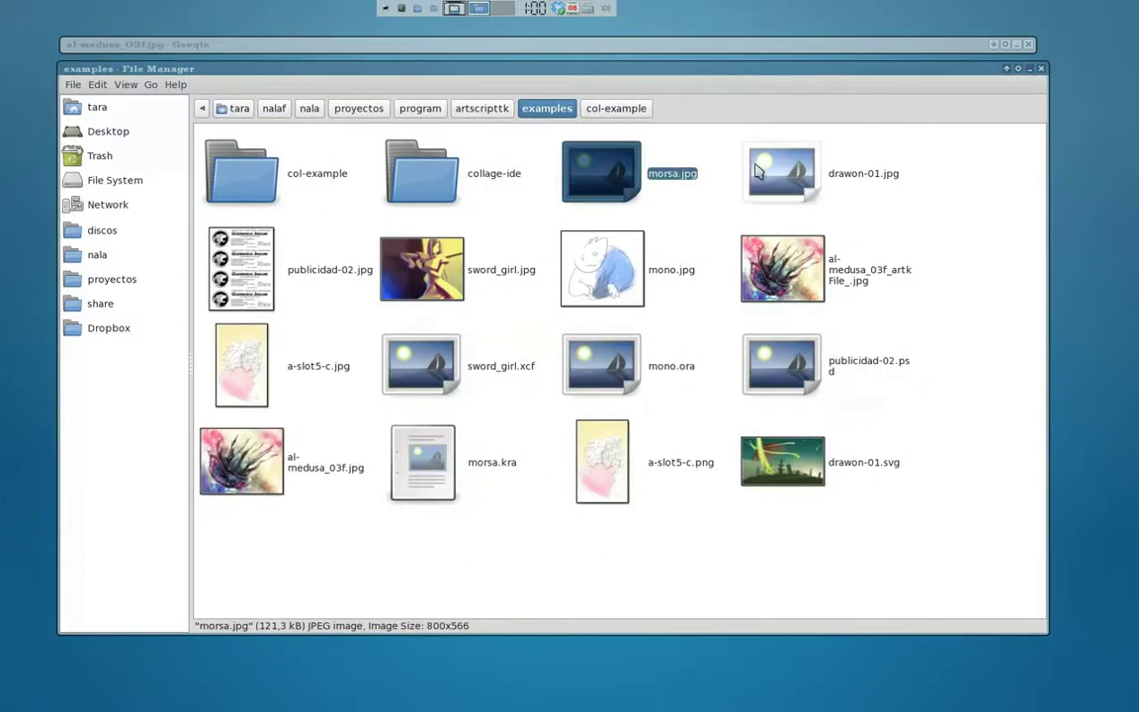
pyautogui.click(781, 178)
pyautogui.click(766, 290)
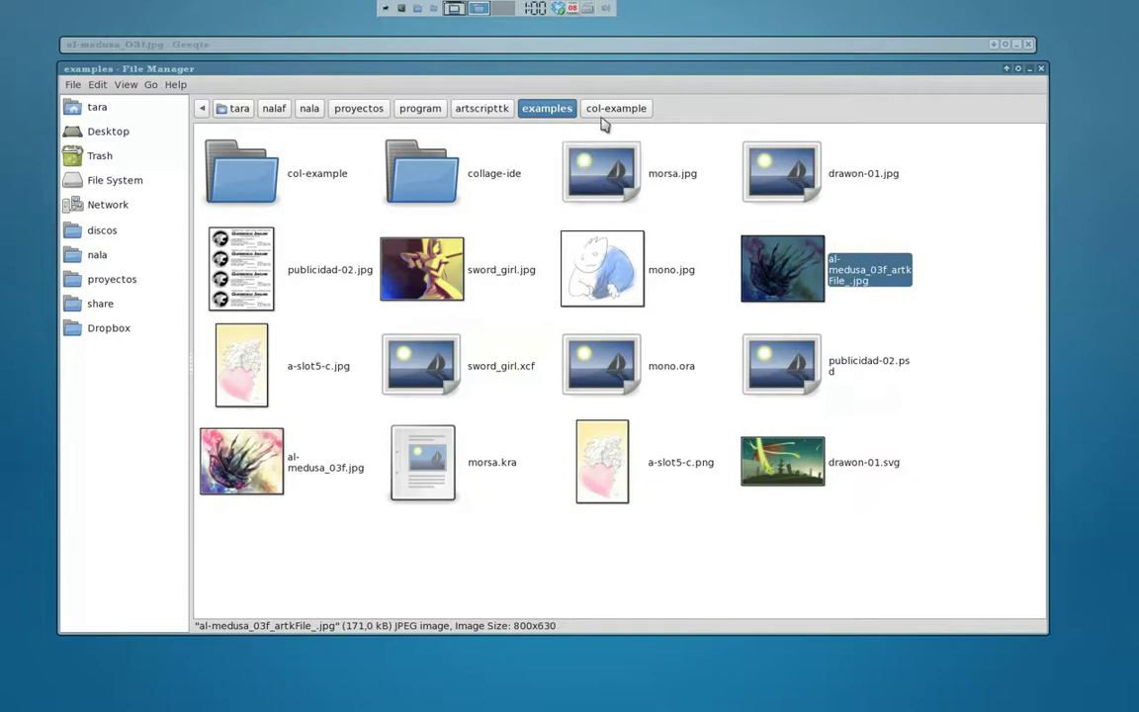
pyautogui.click(586, 46)
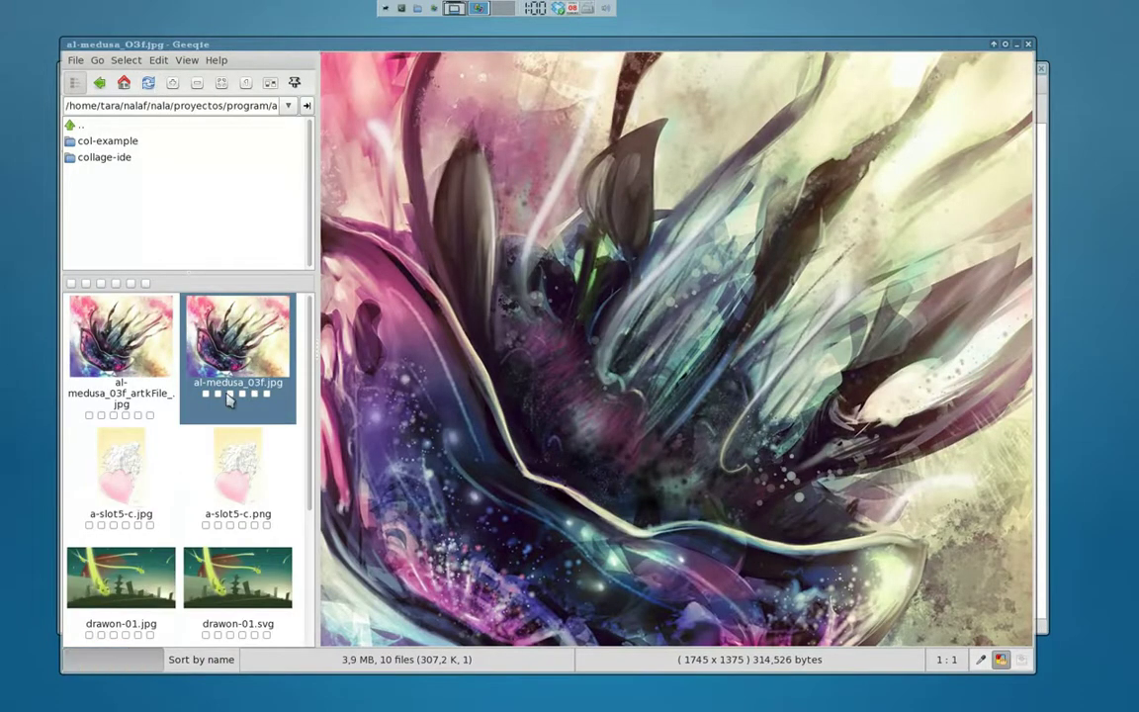
pyautogui.click(112, 316)
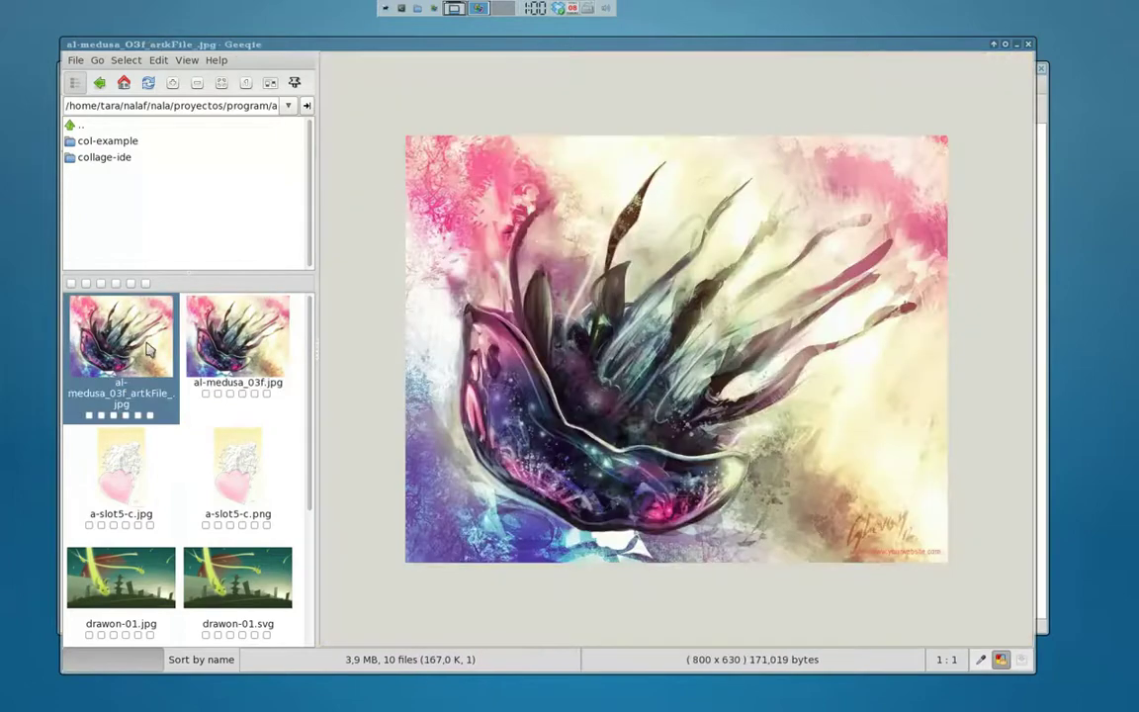
pyautogui.scroll(-2, 852, 570)
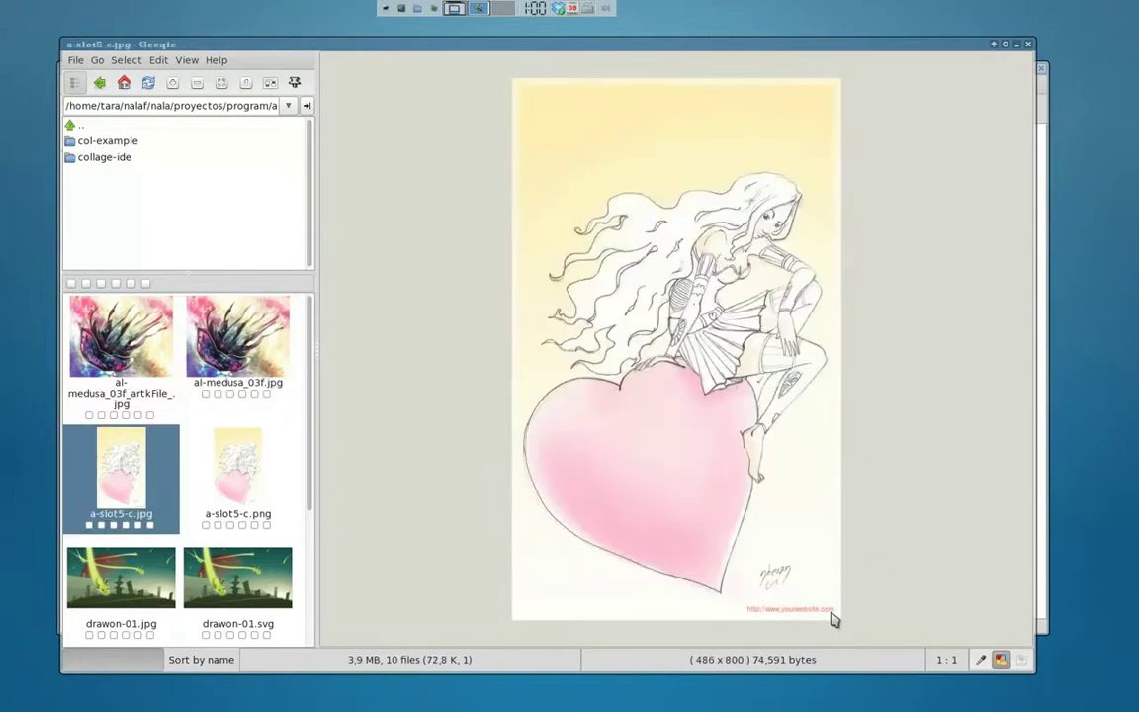
pyautogui.scroll(-2, 832, 619)
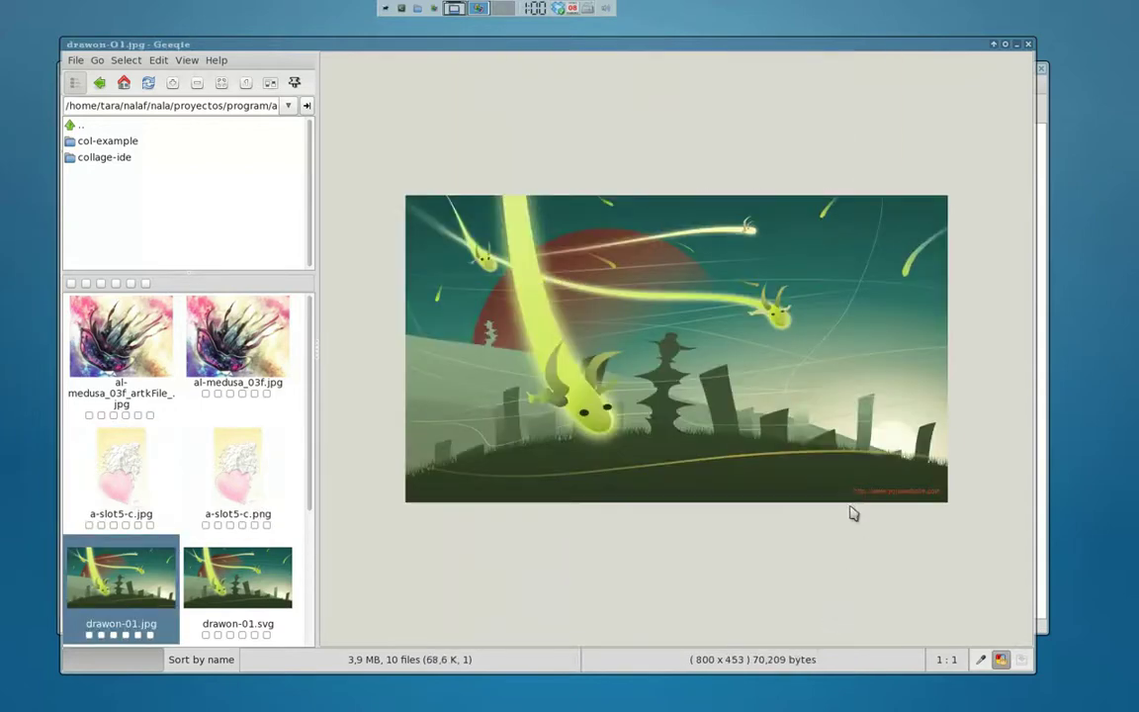
pyautogui.scroll(-2, 868, 499)
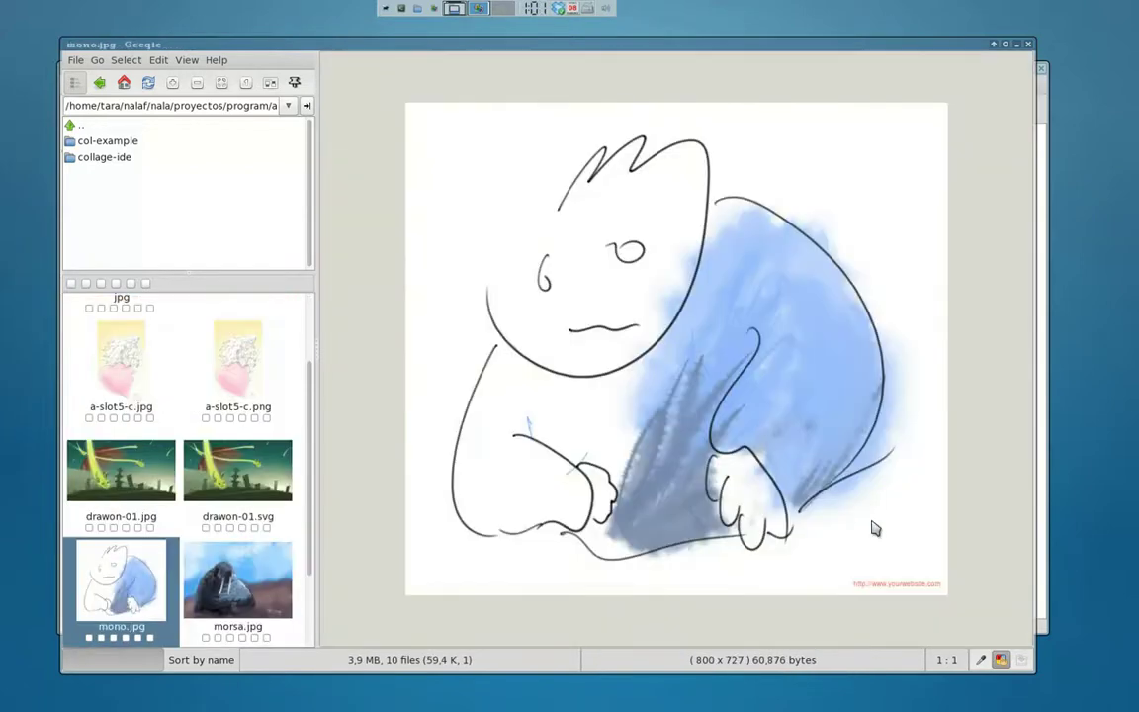
pyautogui.scroll(-1, 838, 562)
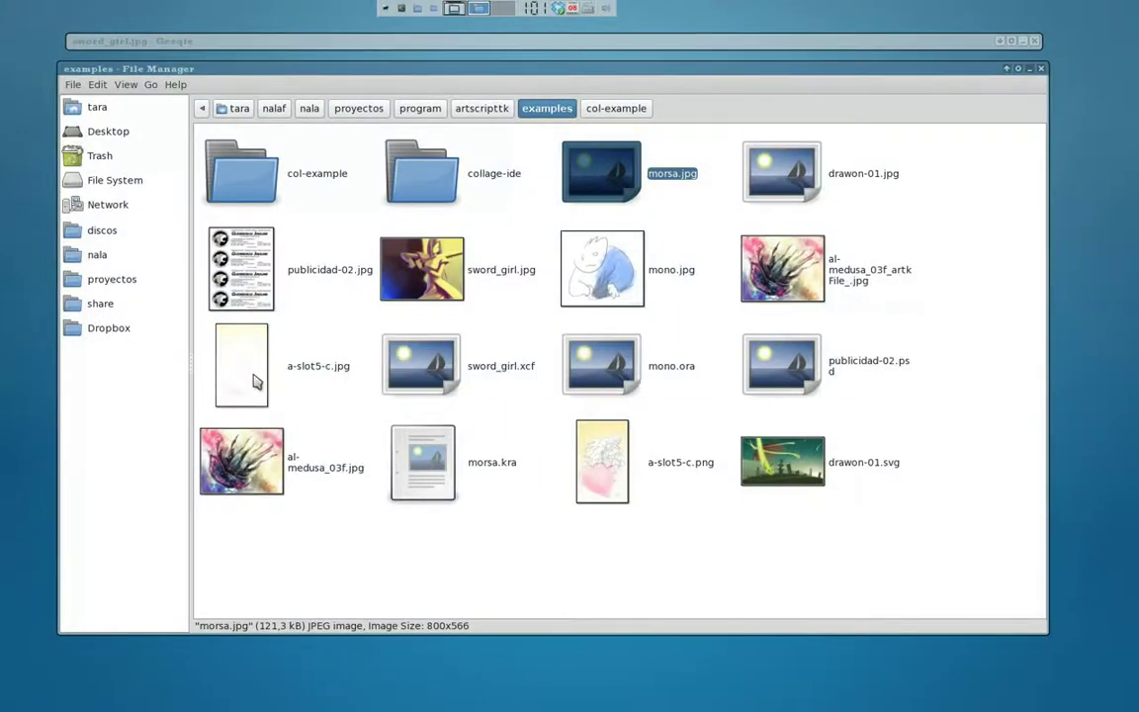
# Select the seven converted JPGs from morsa.jpg through a-slot5-c.jpg in the file manager and open them in Artscript tk beta.
pyautogui.keyDown('shift'); pyautogui.click(255, 382); pyautogui.keyUp('shift')
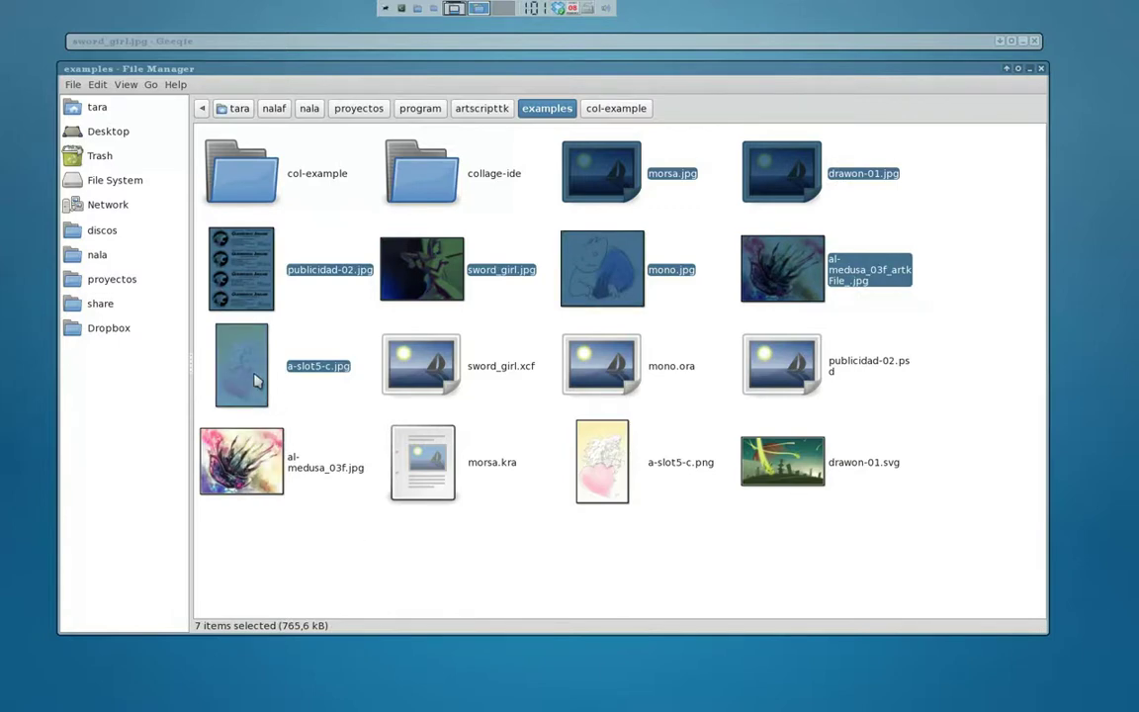
pyautogui.rightClick(256, 381)
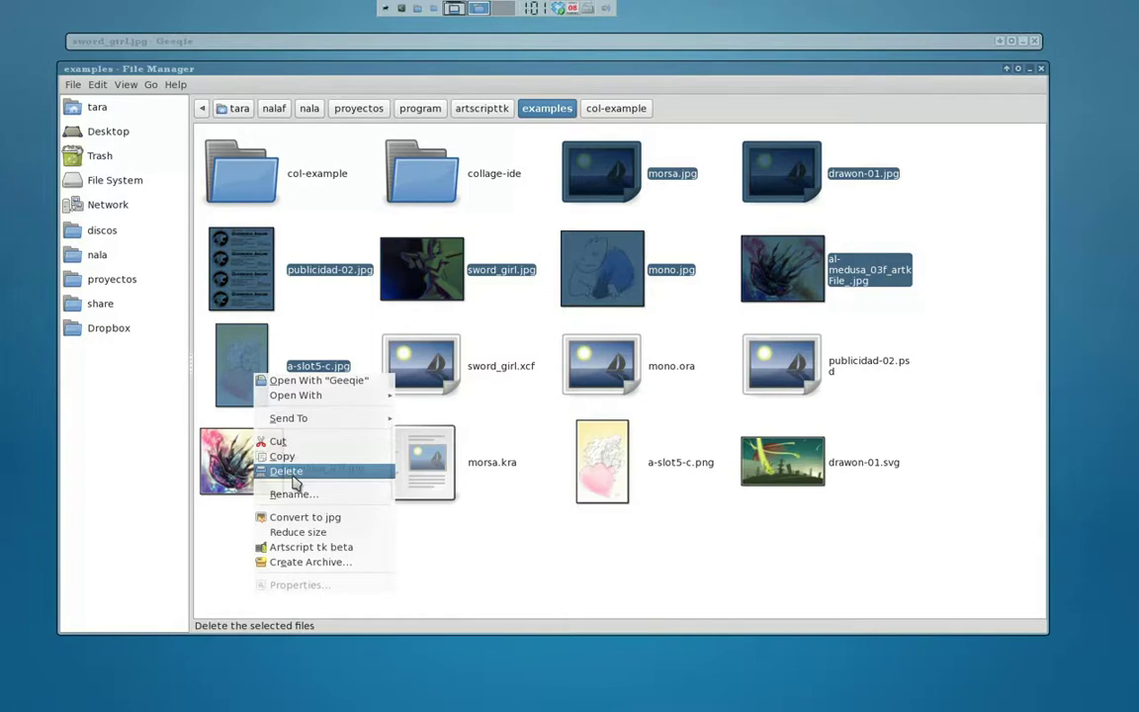
pyautogui.click(305, 550)
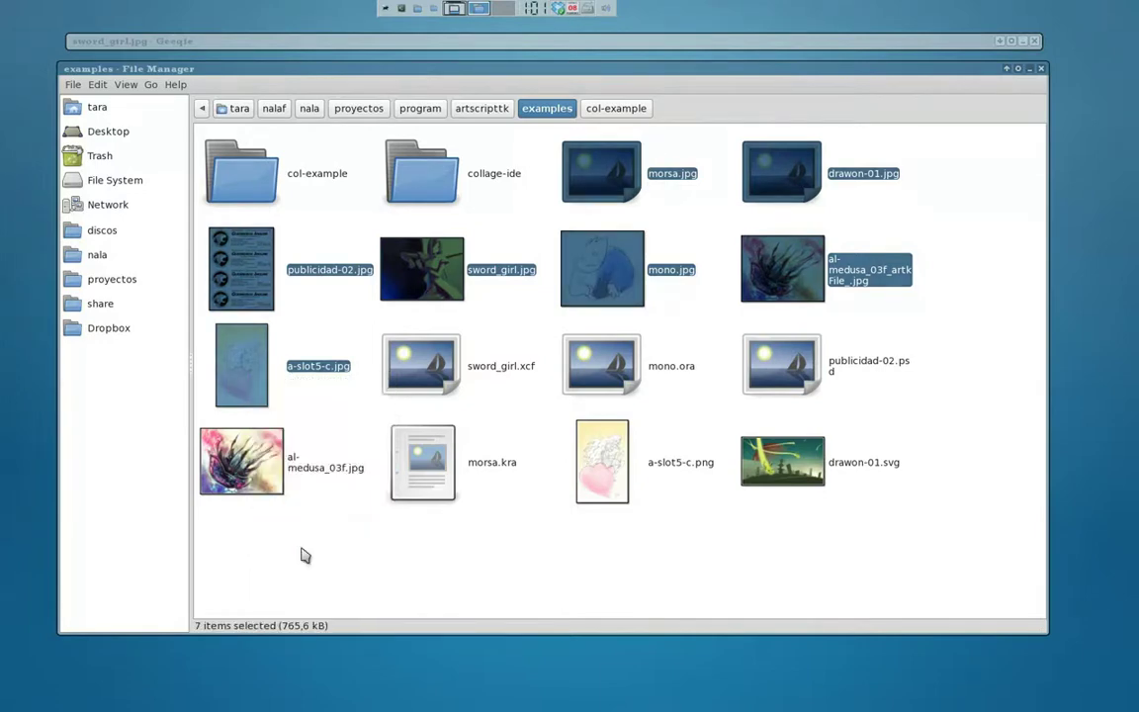
pyautogui.moveTo(700, 209); pyautogui.dragTo(342, 88)
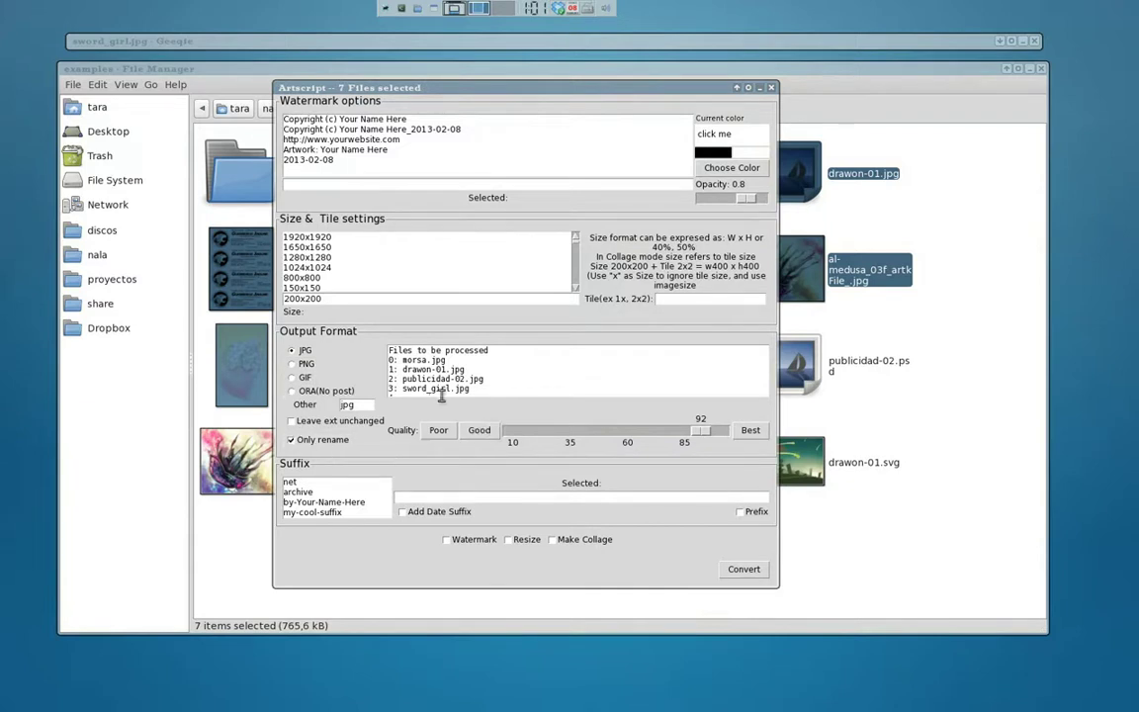
# Rename the seven JPGs with the prefix net_2013-02-08, using the net suffix, the added date and an underscore between them.
pyautogui.click(304, 483)
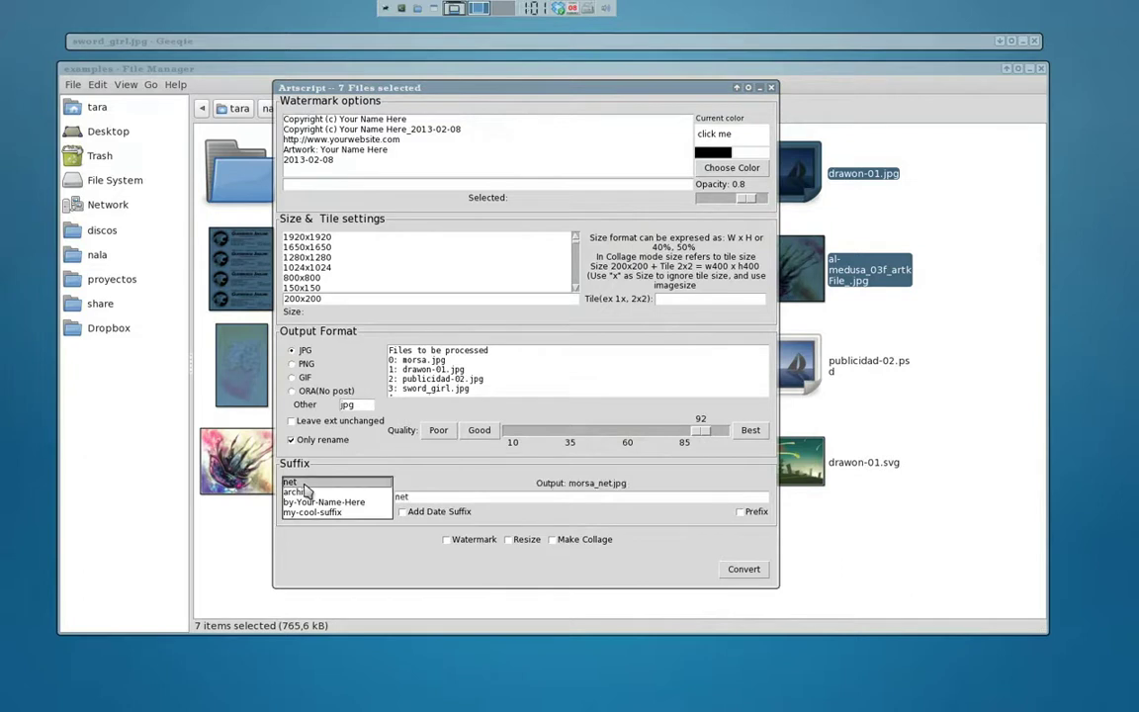
pyautogui.click(741, 521)
pyautogui.click(404, 512)
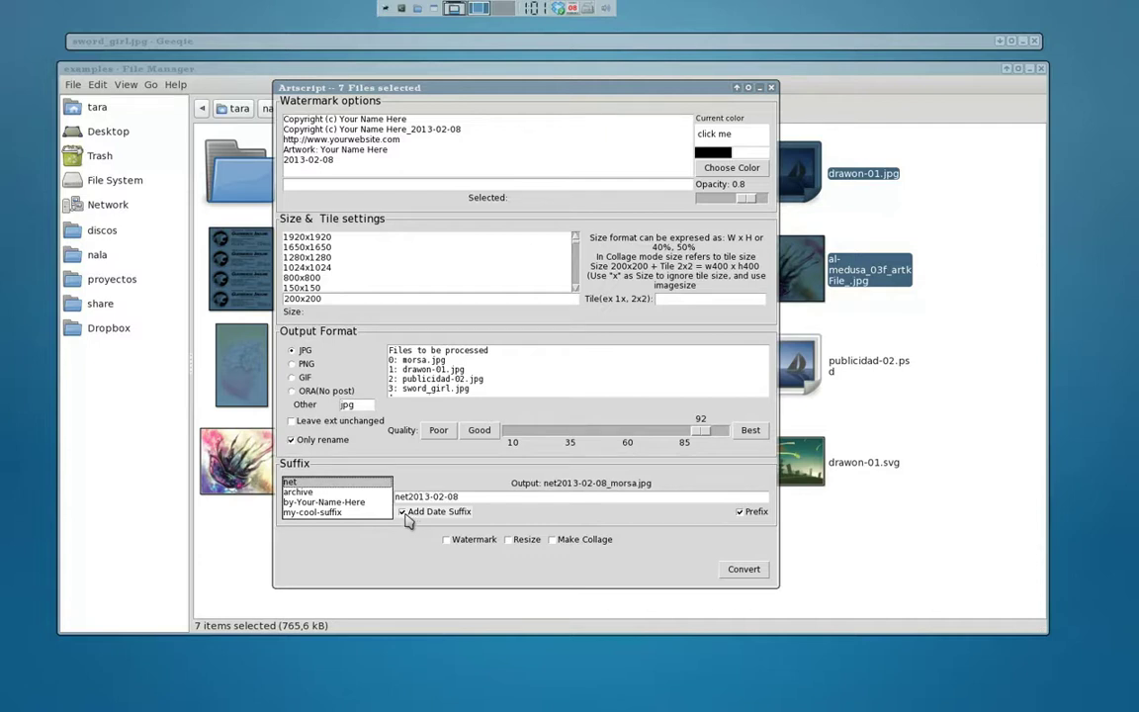
pyautogui.click(407, 496)
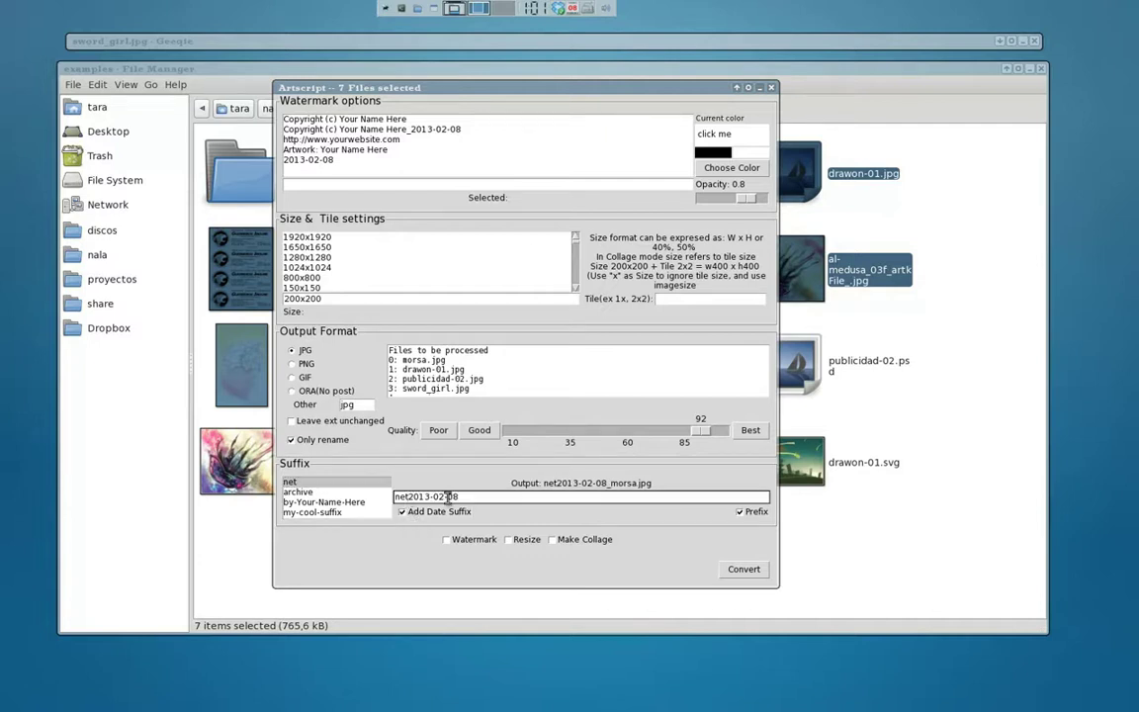
pyautogui.write('_')
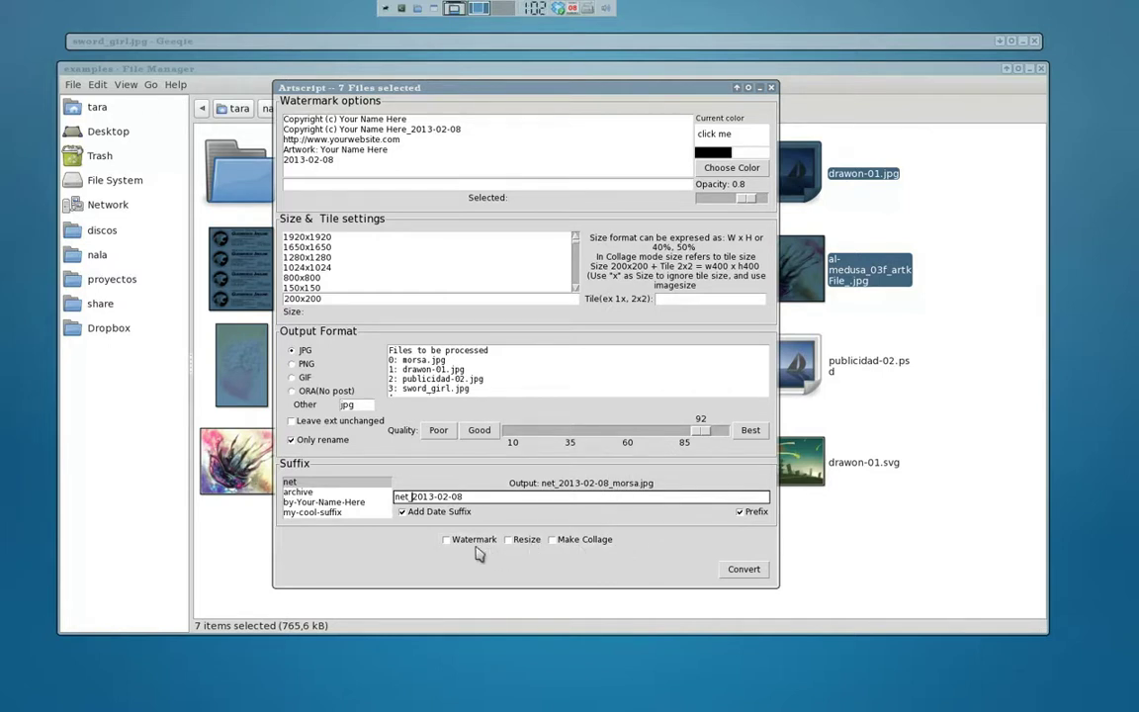
pyautogui.click(744, 570)
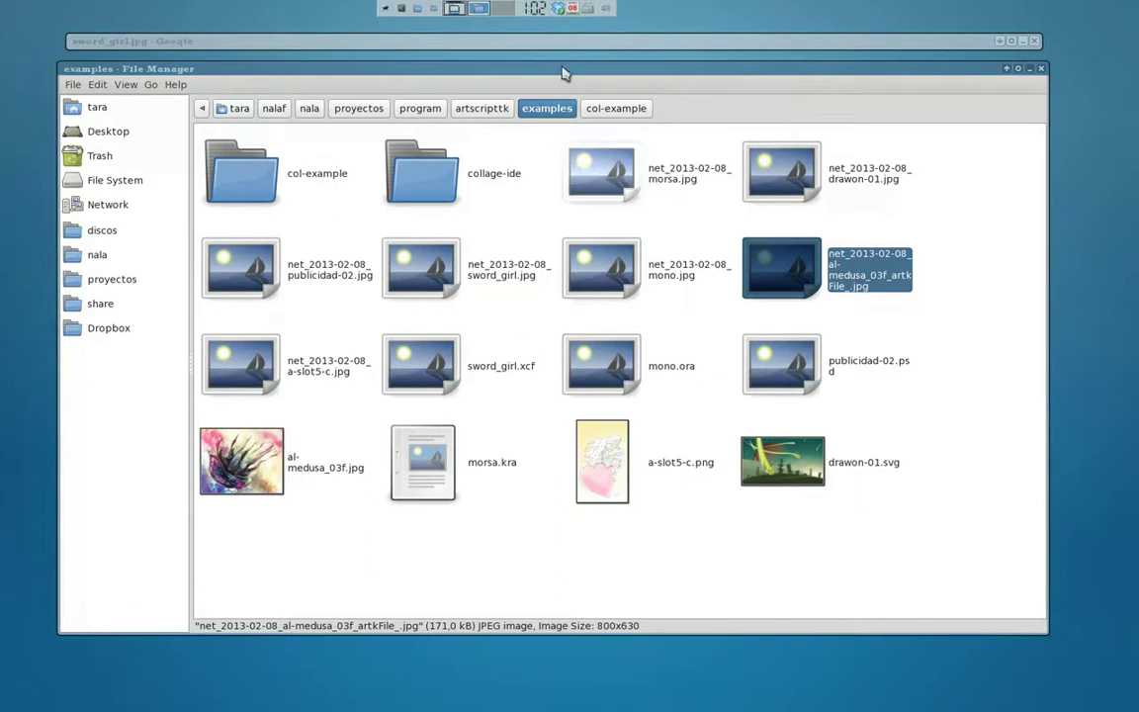
# Check the new names and thumbnails of the renamed JPGs in the examples folder.
pyautogui.click(588, 184)
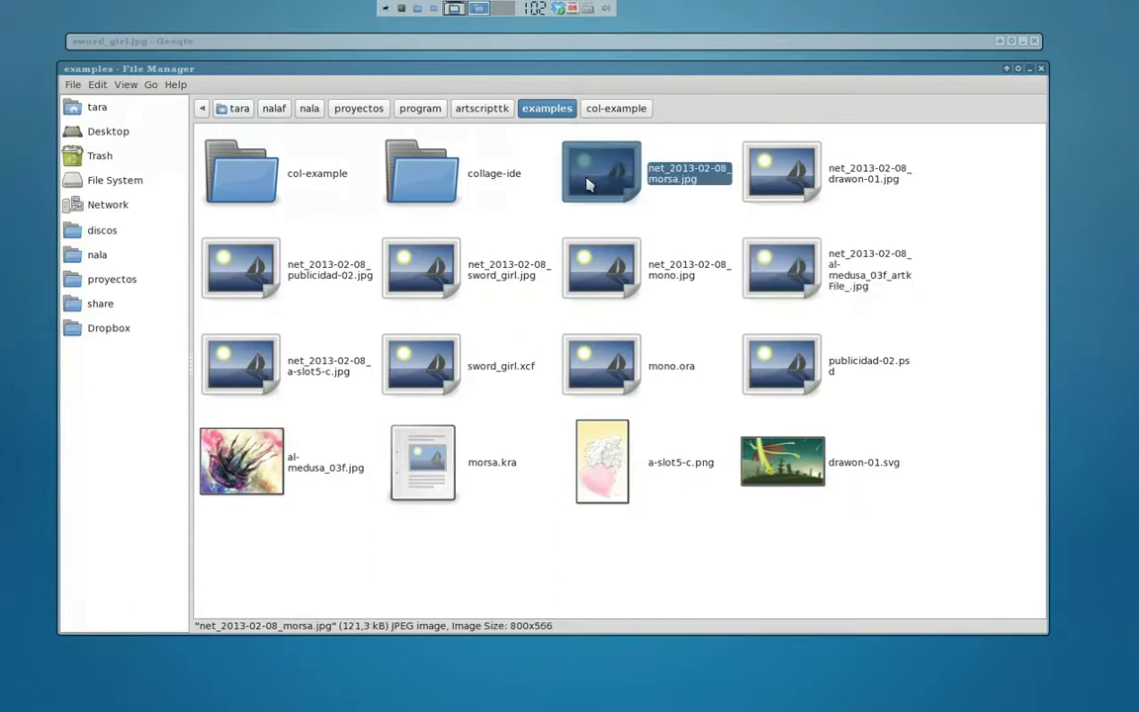
pyautogui.click(556, 224)
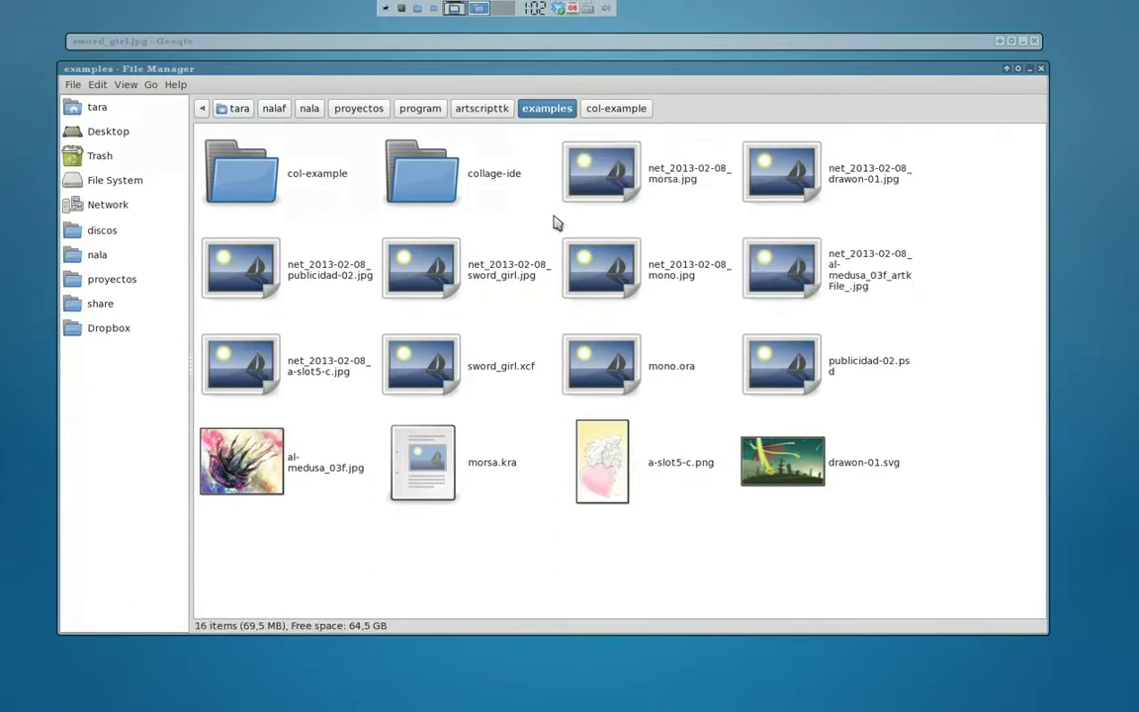
pyautogui.hotkey('alt', 'Right')
pyautogui.hotkey('alt', 'Left')
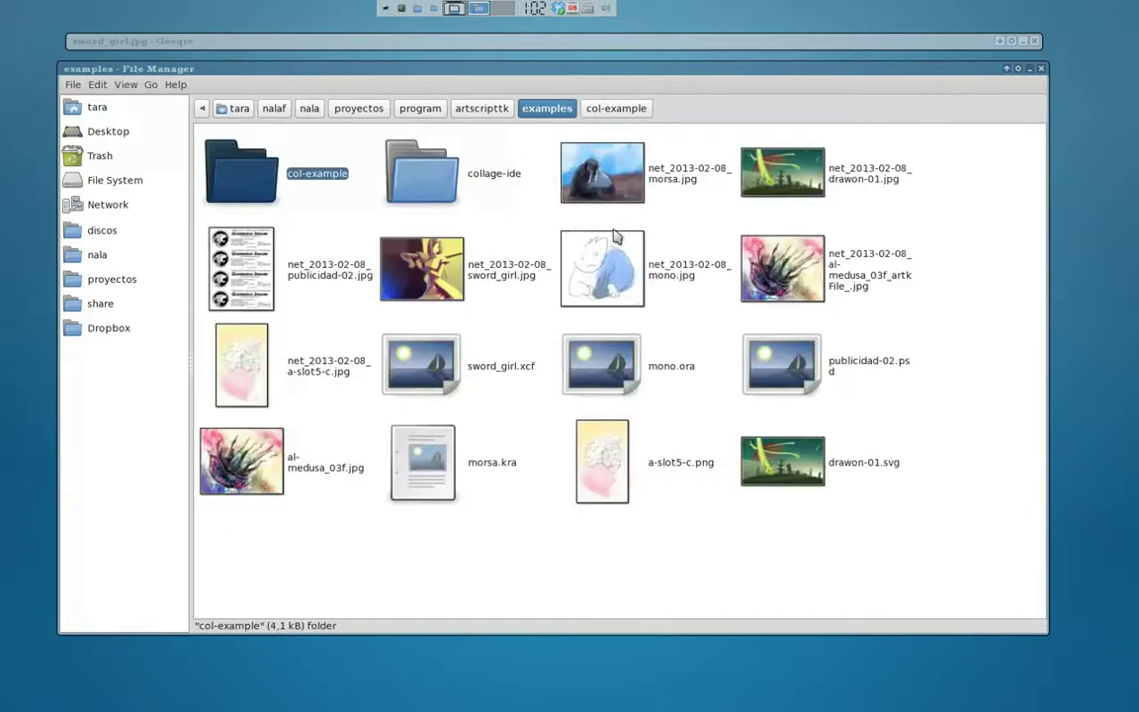
pyautogui.click(660, 188)
pyautogui.press('Right')
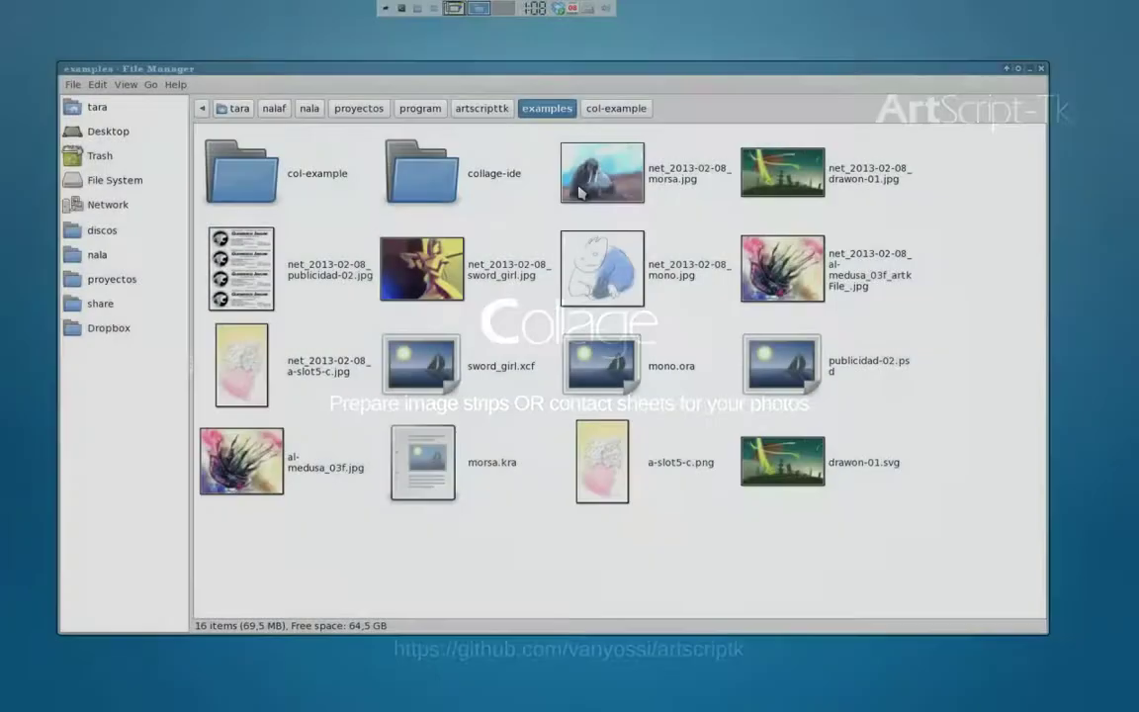
# Select the seven renamed JPGs from net_2013-02-08_morsa.jpg through net_2013-02-08_a-slot5-c.jpg and open them in Artscript tk beta.
pyautogui.click(605, 196)
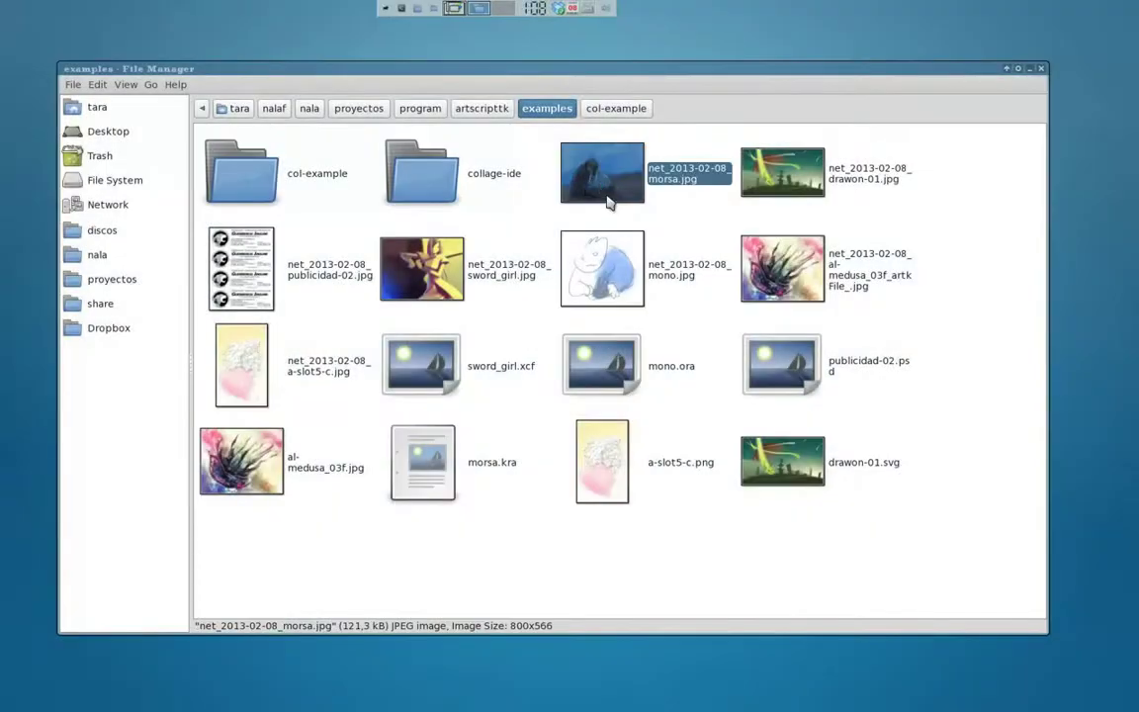
pyautogui.keyDown('shift'); pyautogui.click(230, 381); pyautogui.keyUp('shift')
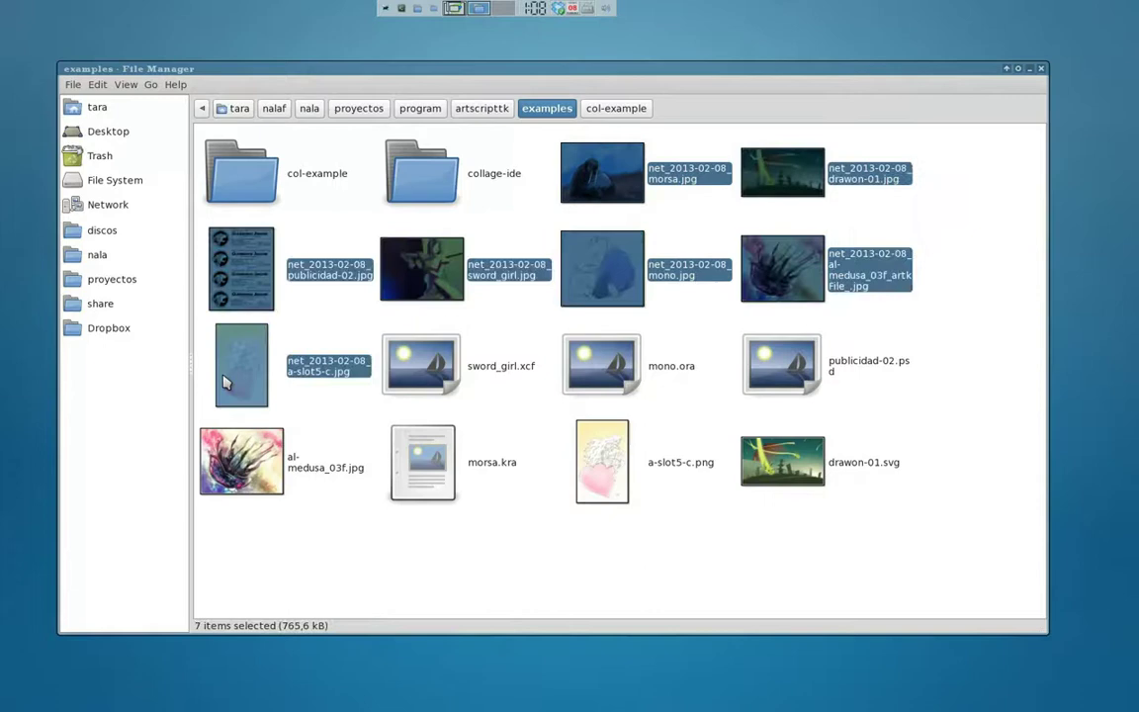
pyautogui.rightClick(422, 275)
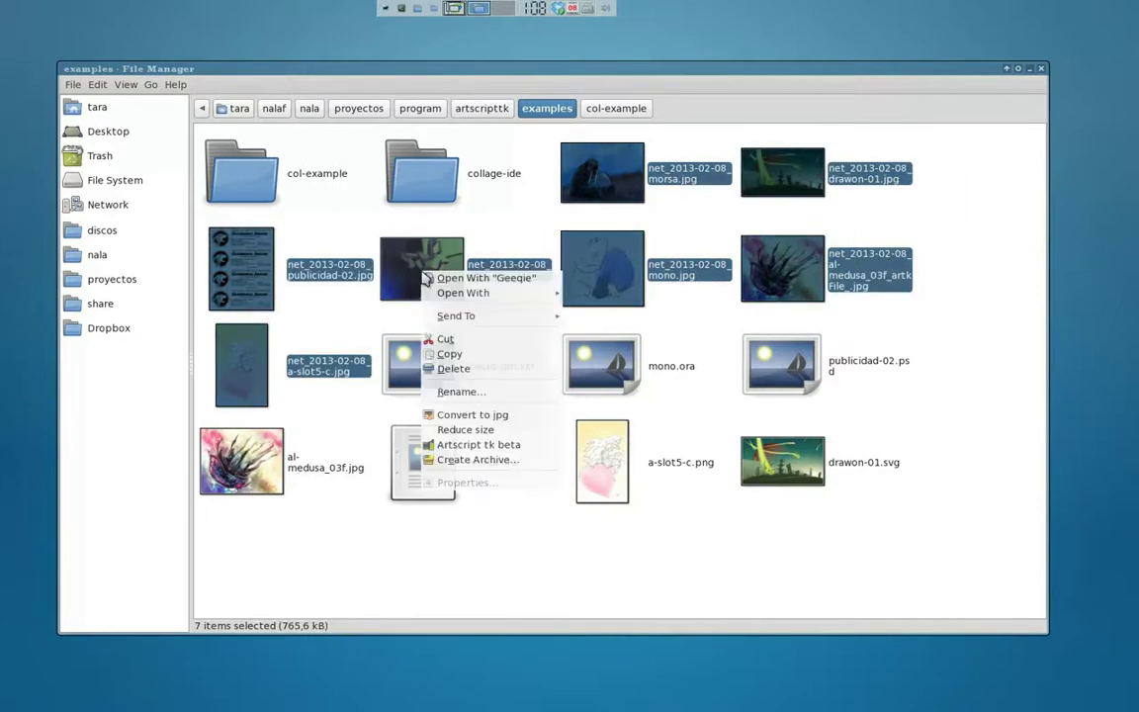
pyautogui.click(479, 445)
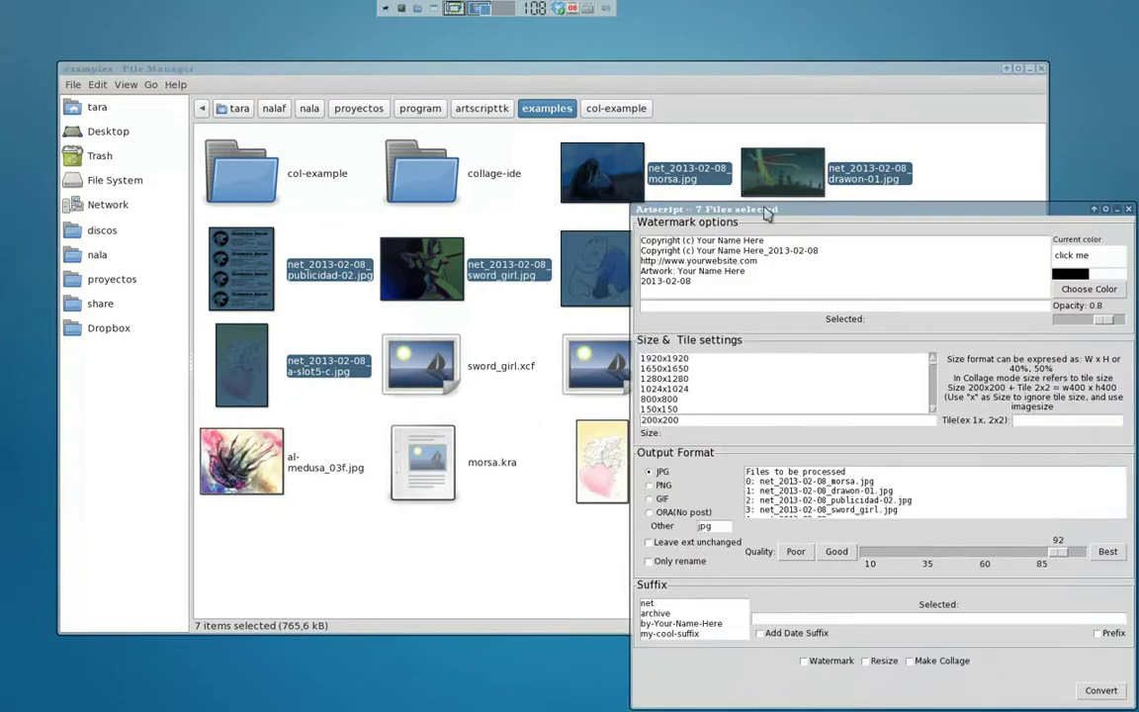
pyautogui.moveTo(766, 213); pyautogui.dragTo(403, 104)
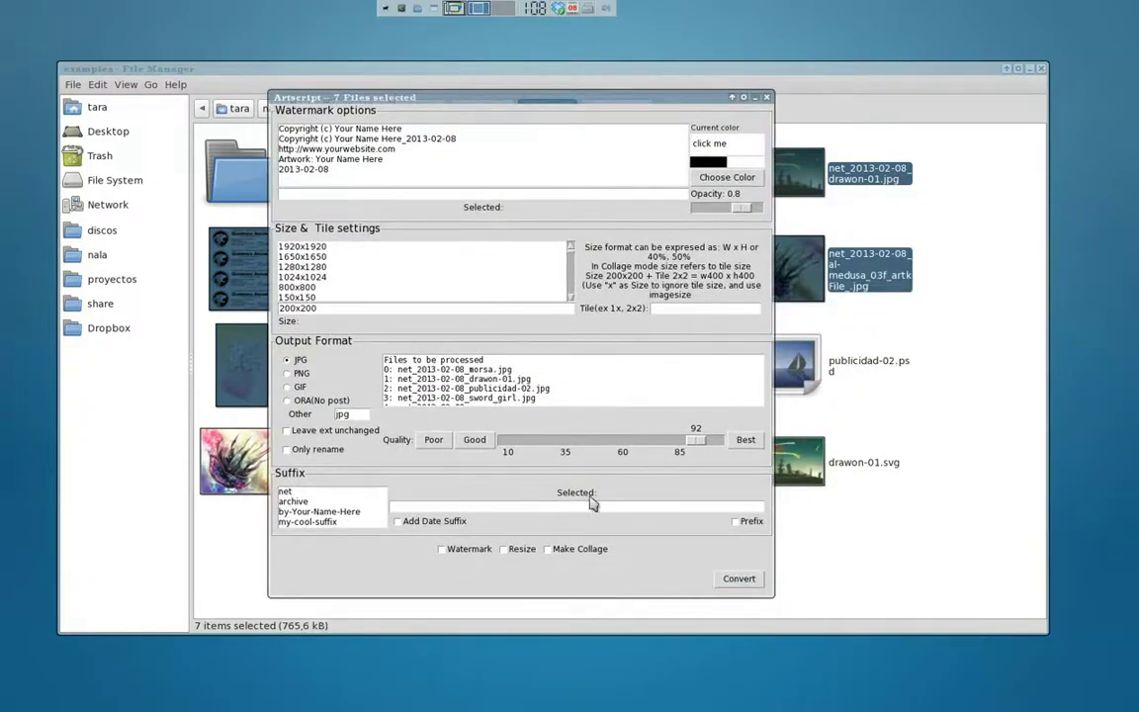
# Convert the seven JPGs into a collage with resizing enabled and open the resulting collage image.
pyautogui.click(504, 549)
pyautogui.click(549, 548)
pyautogui.click(734, 575)
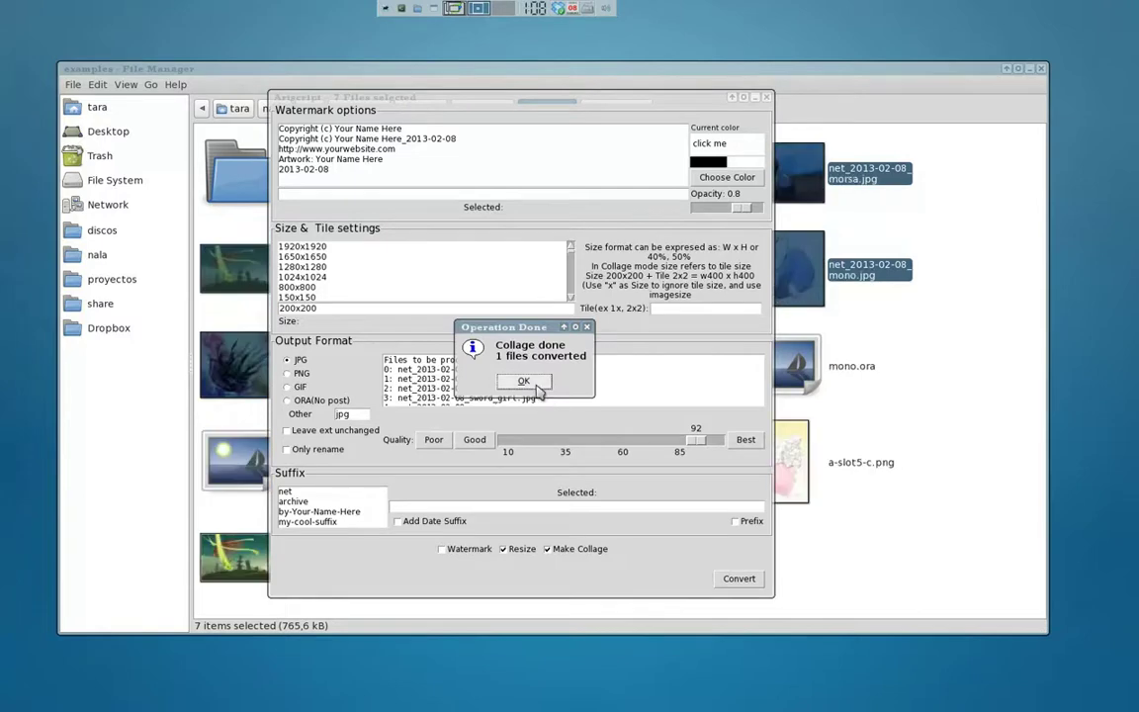
pyautogui.click(521, 386)
pyautogui.click(538, 390)
pyautogui.doubleClick(601, 173)
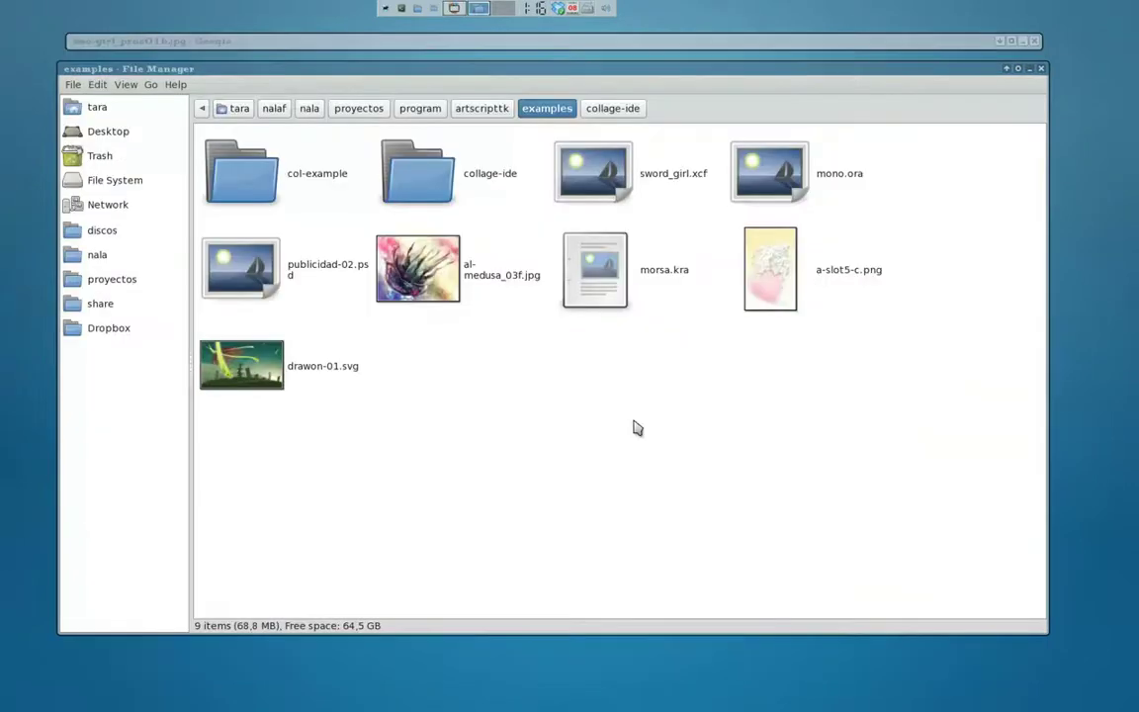
# Select al-medusa_03f.jpg, a-slot5-c.png and mono.ora in the examples folder and open them in Artscript tk beta.
pyautogui.click(413, 262)
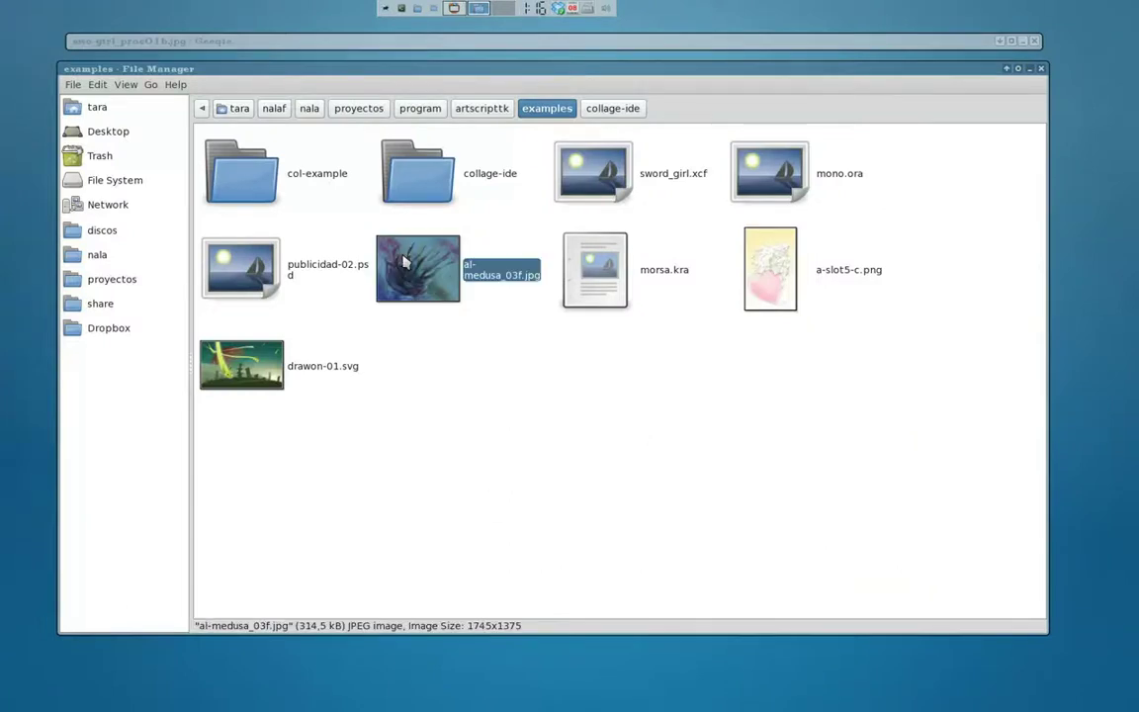
pyautogui.keyDown('ctrl'); pyautogui.click(770, 272); pyautogui.keyUp('ctrl')
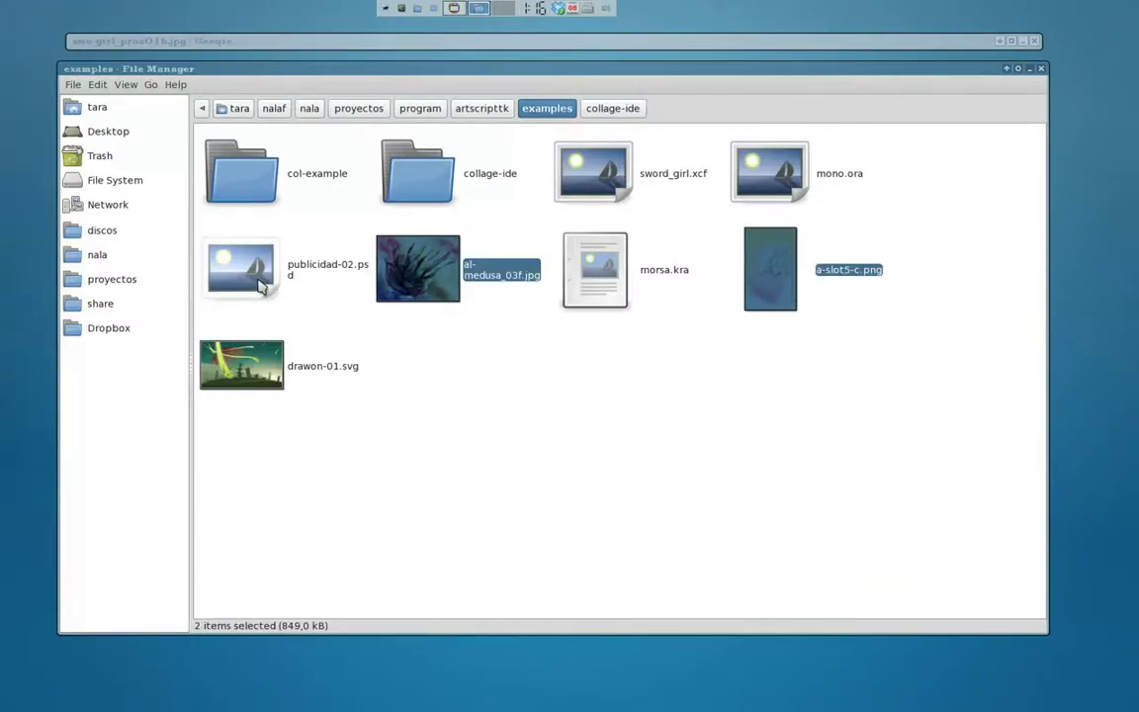
pyautogui.keyDown('ctrl'); pyautogui.click(757, 196); pyautogui.keyUp('ctrl')
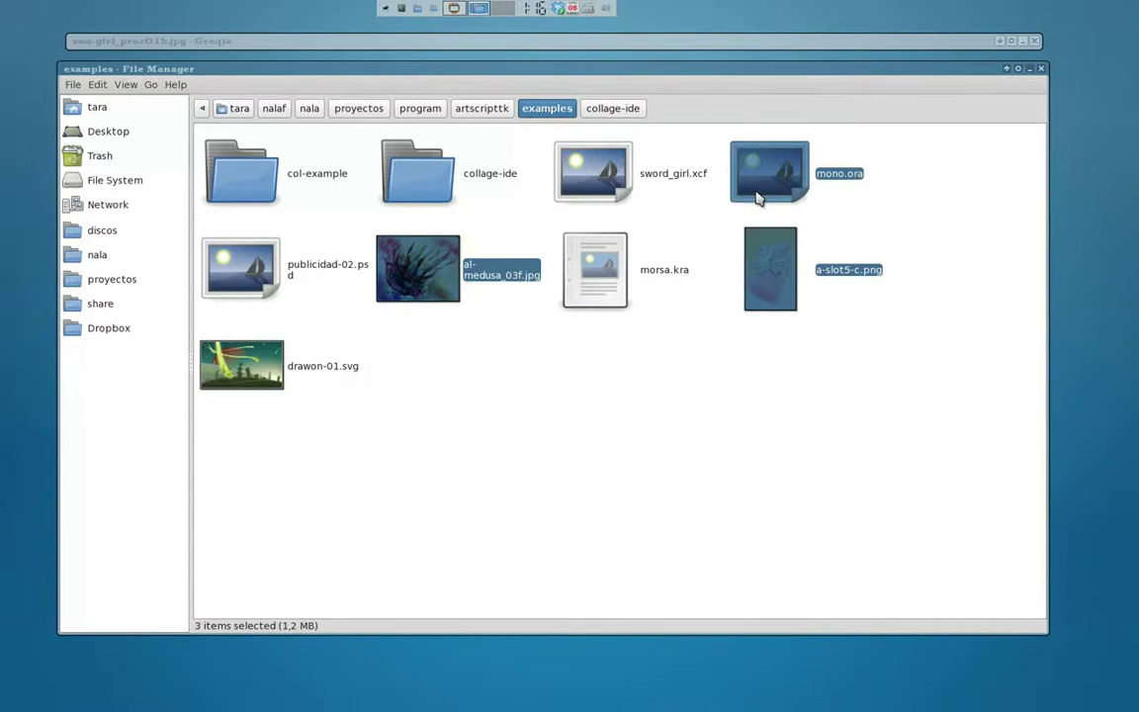
pyautogui.rightClick(757, 188)
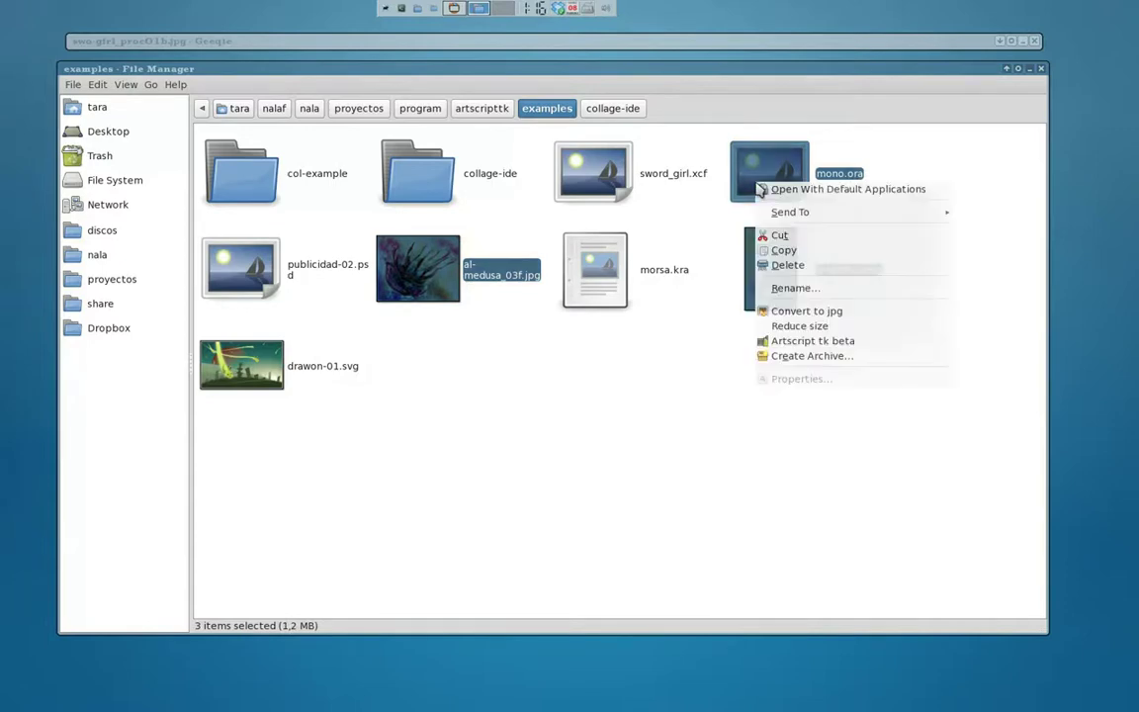
pyautogui.click(794, 341)
pyautogui.moveTo(907, 188); pyautogui.dragTo(379, 152)
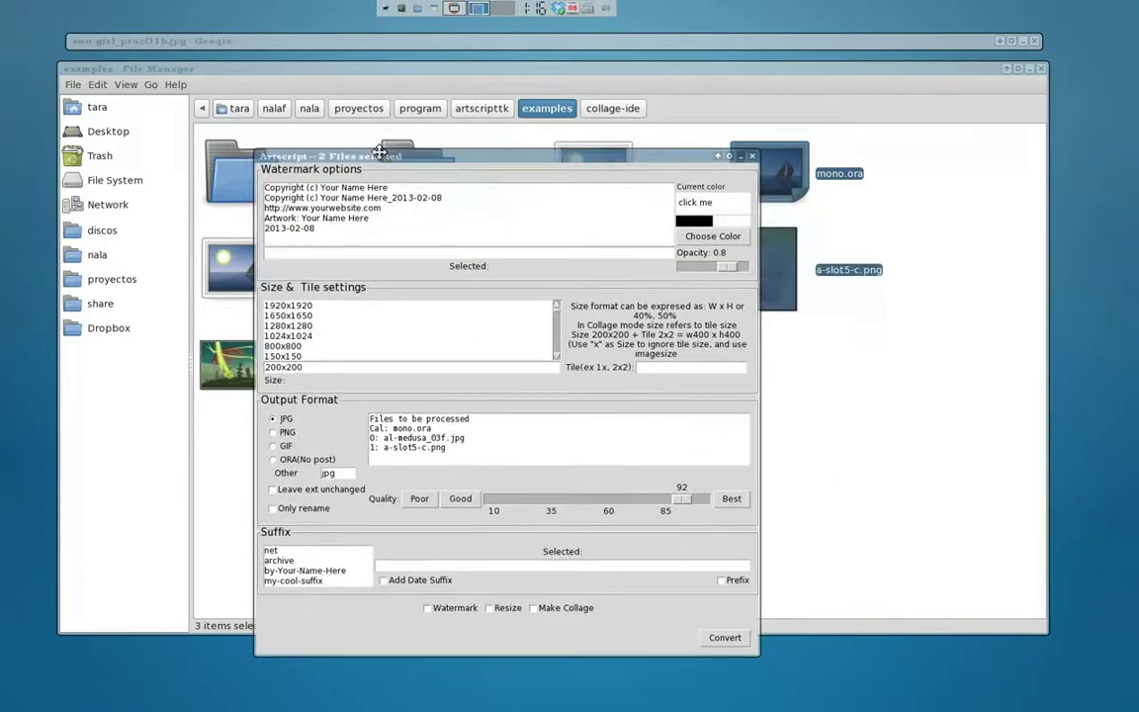
# Choose the watermark text Copyright (c) Your Name Here in black and apply a tile size of 200x200.
pyautogui.click(343, 187)
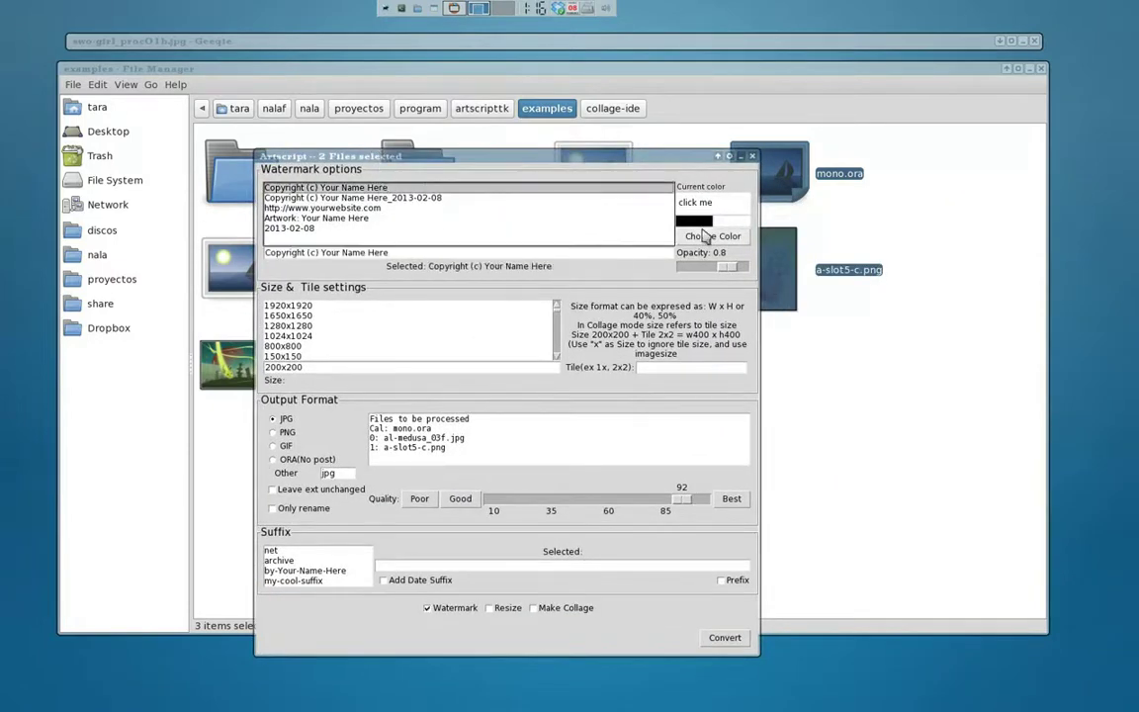
pyautogui.click(704, 236)
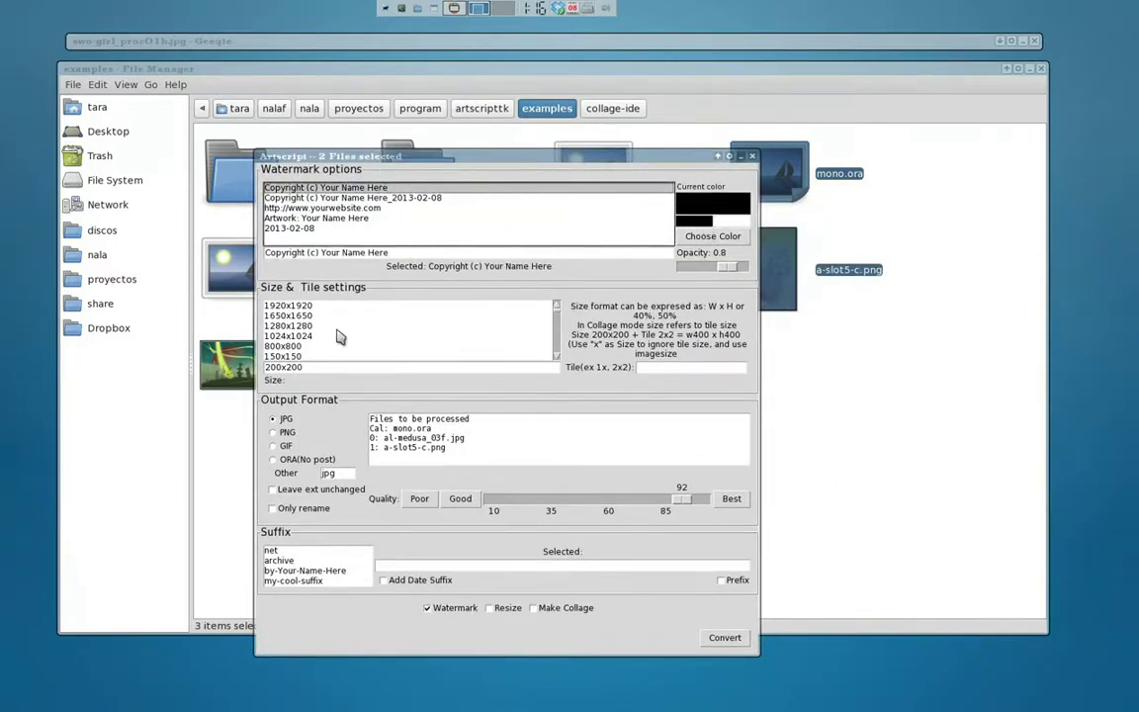
pyautogui.scroll(-1, 306, 351)
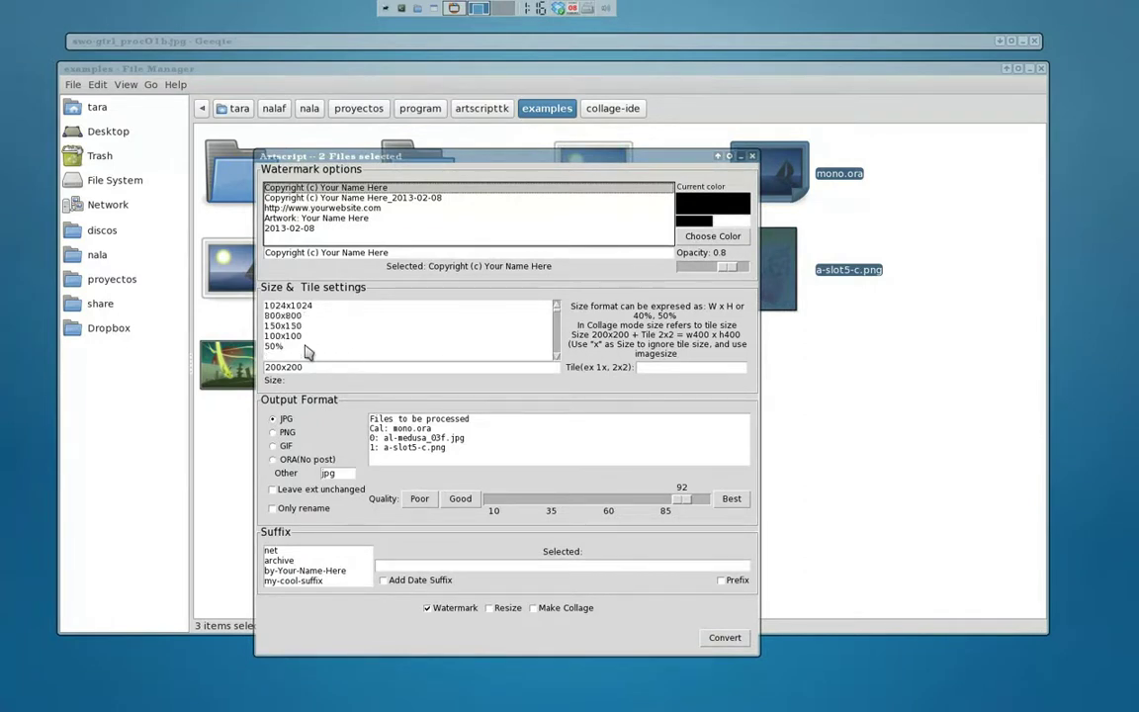
pyautogui.click(308, 366)
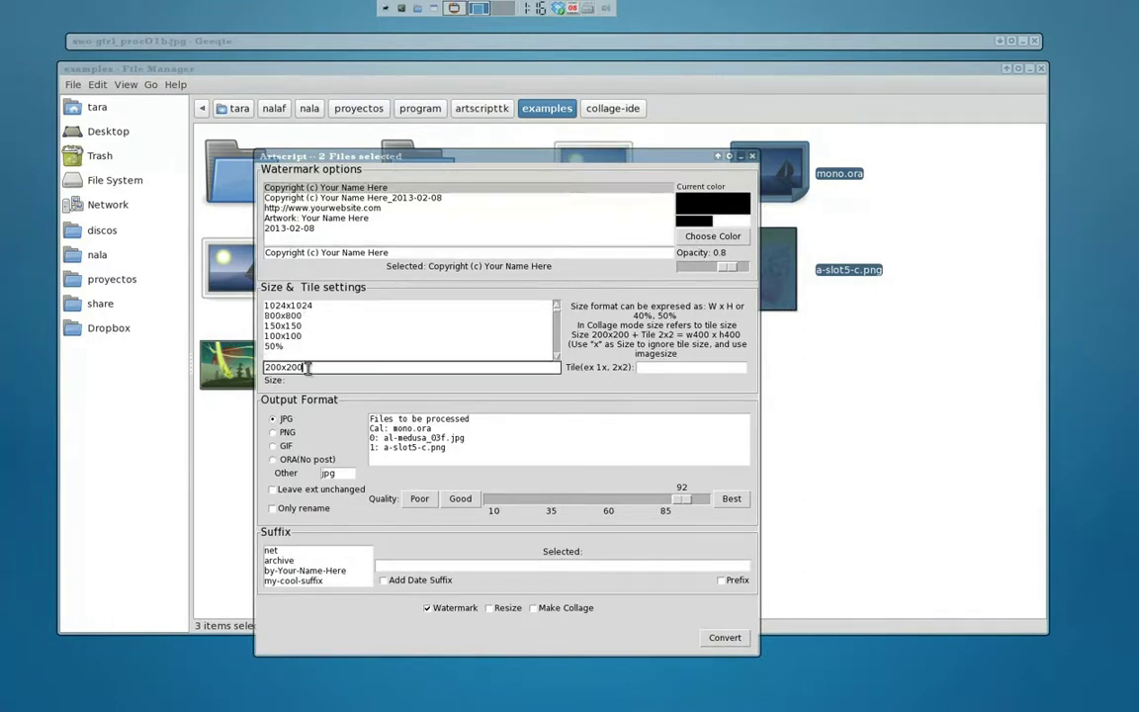
pyautogui.press('Return')
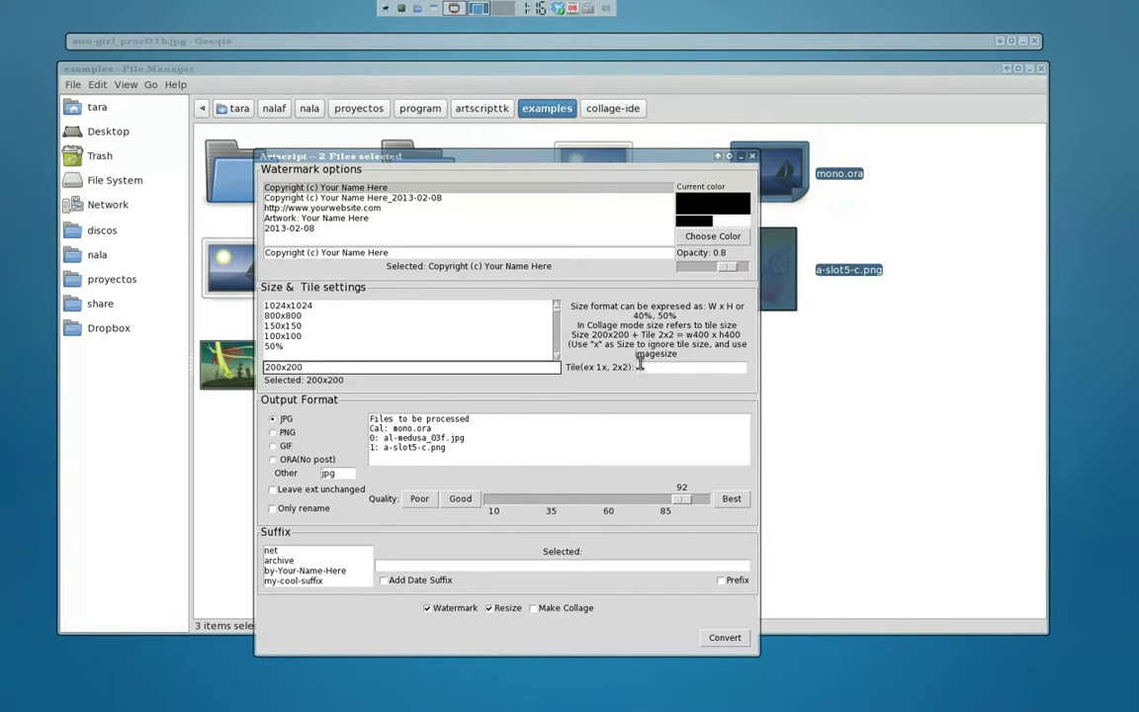
# Convert the three selected files into a collage with the suffix archive.
pyautogui.click(534, 609)
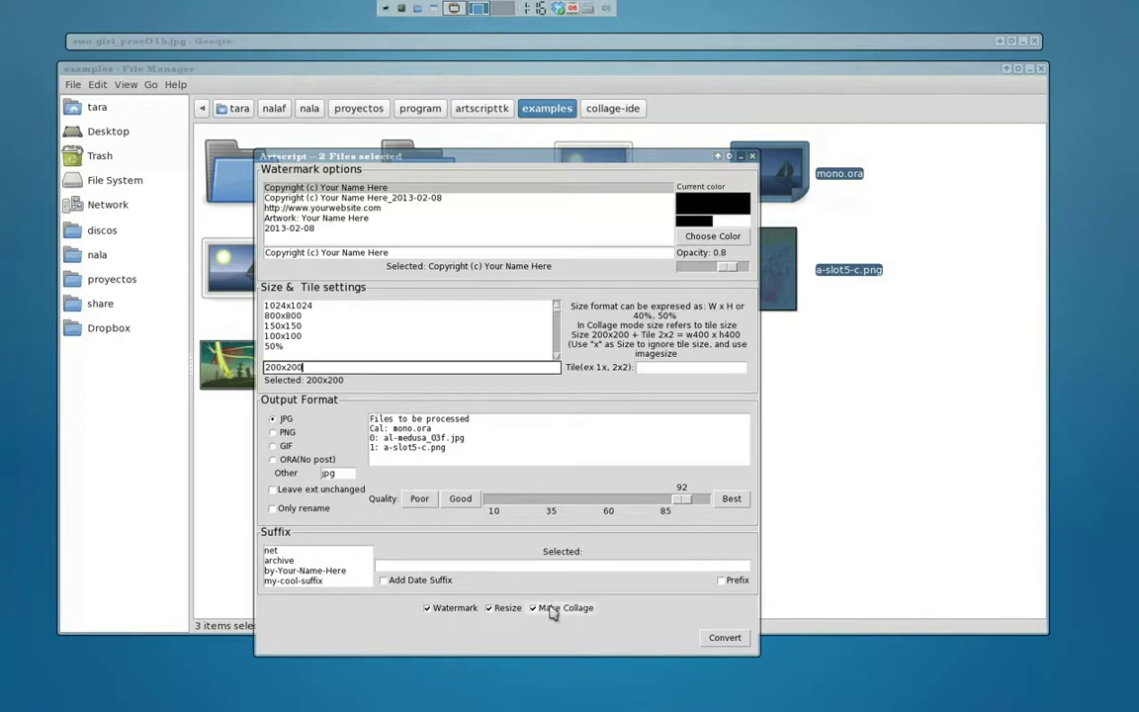
pyautogui.click(280, 560)
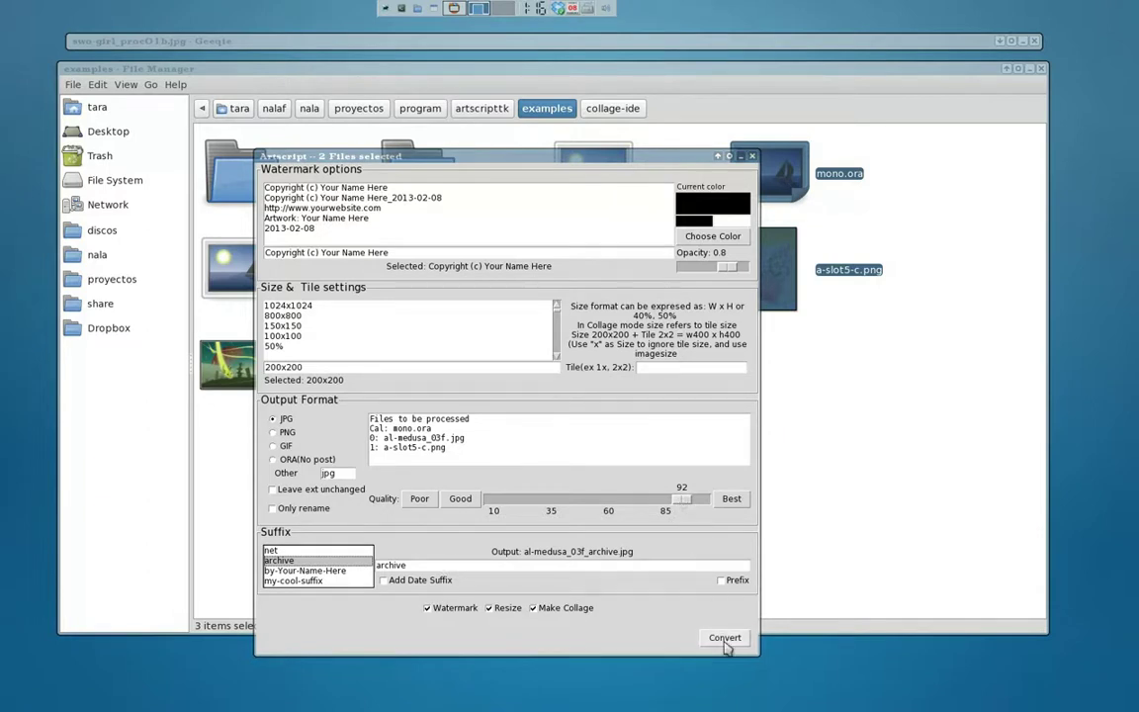
pyautogui.click(726, 639)
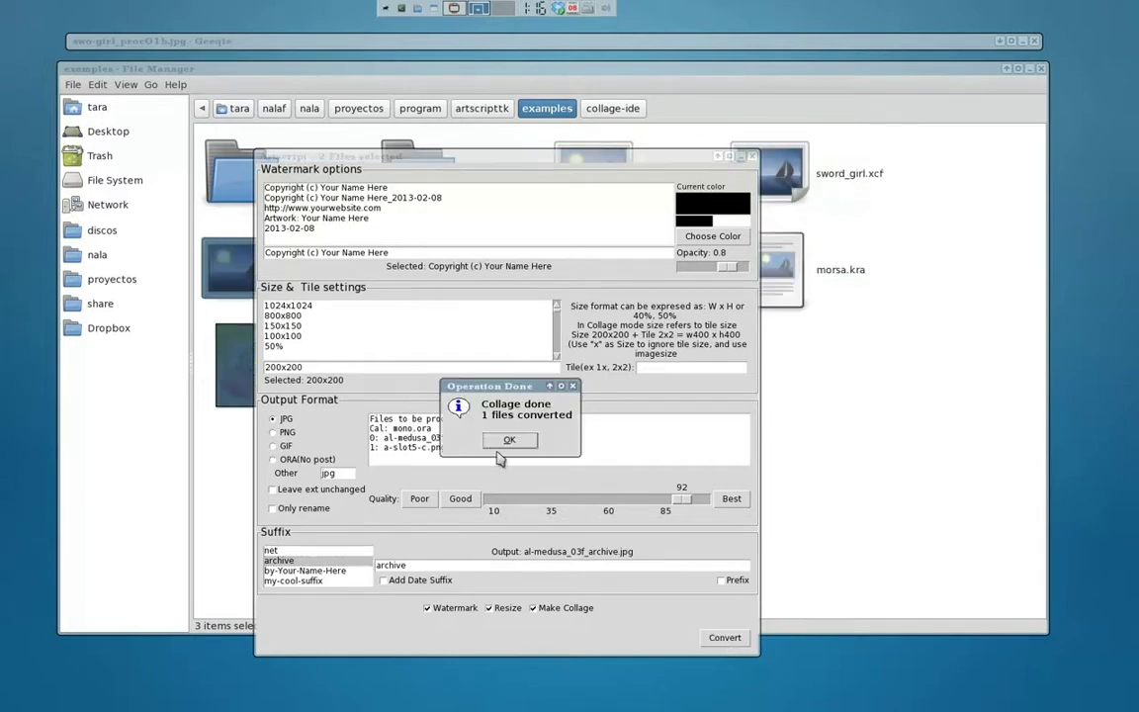
pyautogui.click(509, 440)
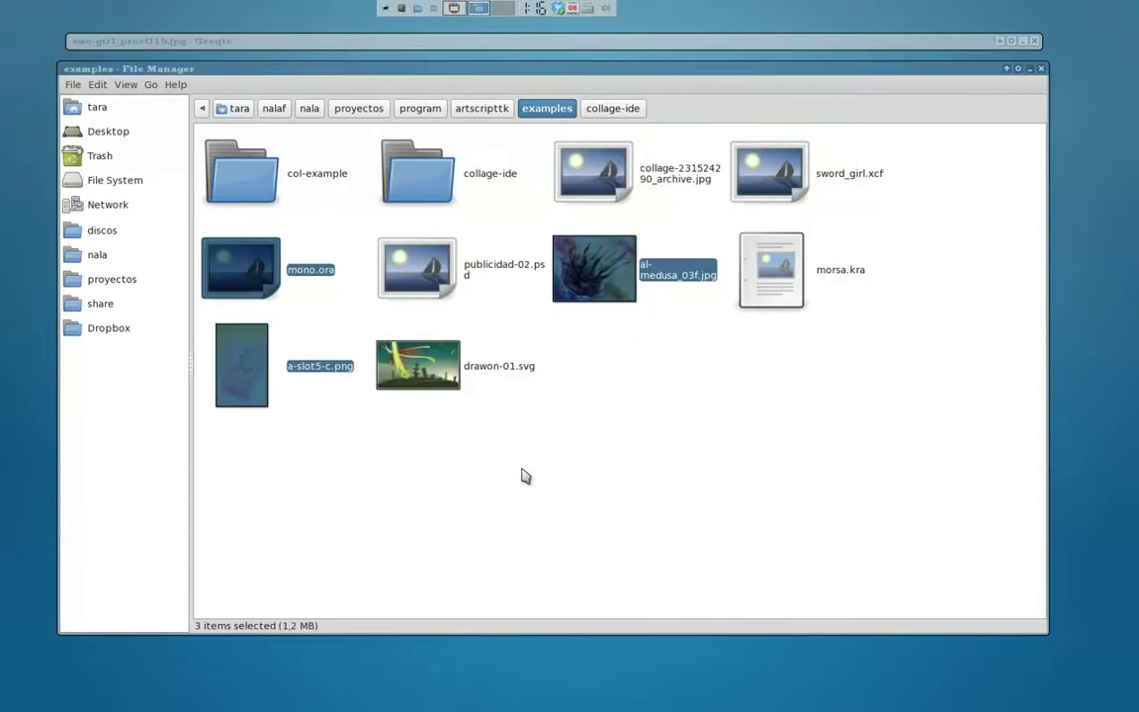
# Examine the new archive collage in Geeqie at 1:1 scale.
pyautogui.click(529, 40)
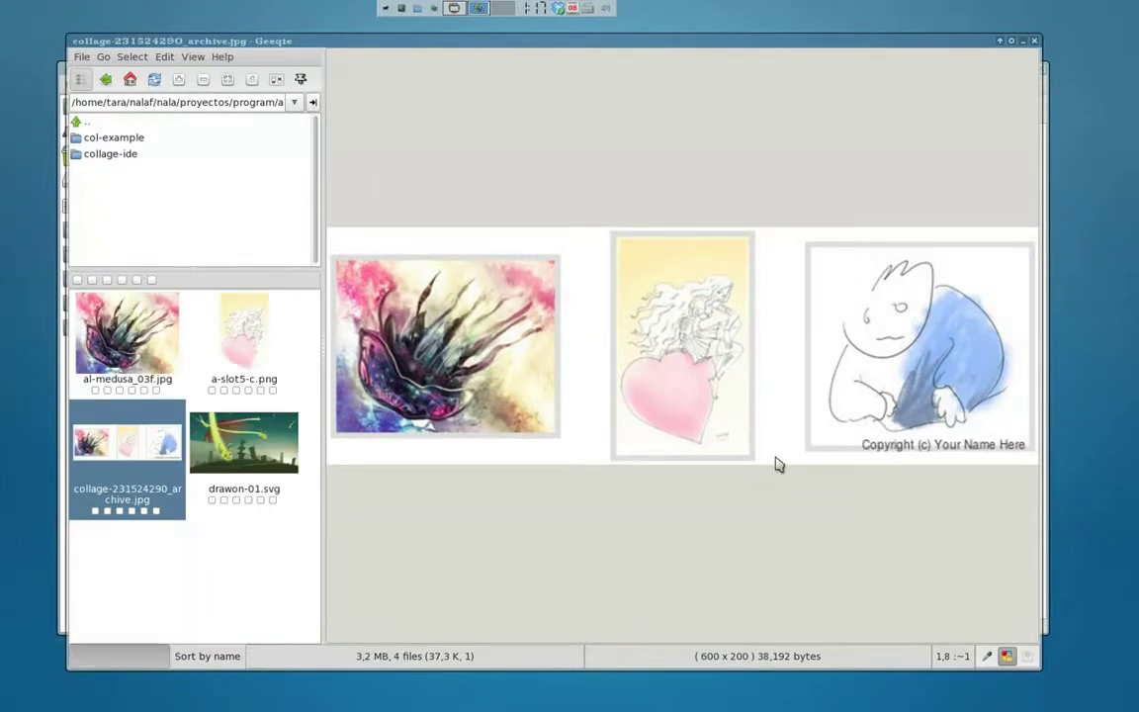
pyautogui.press('1')
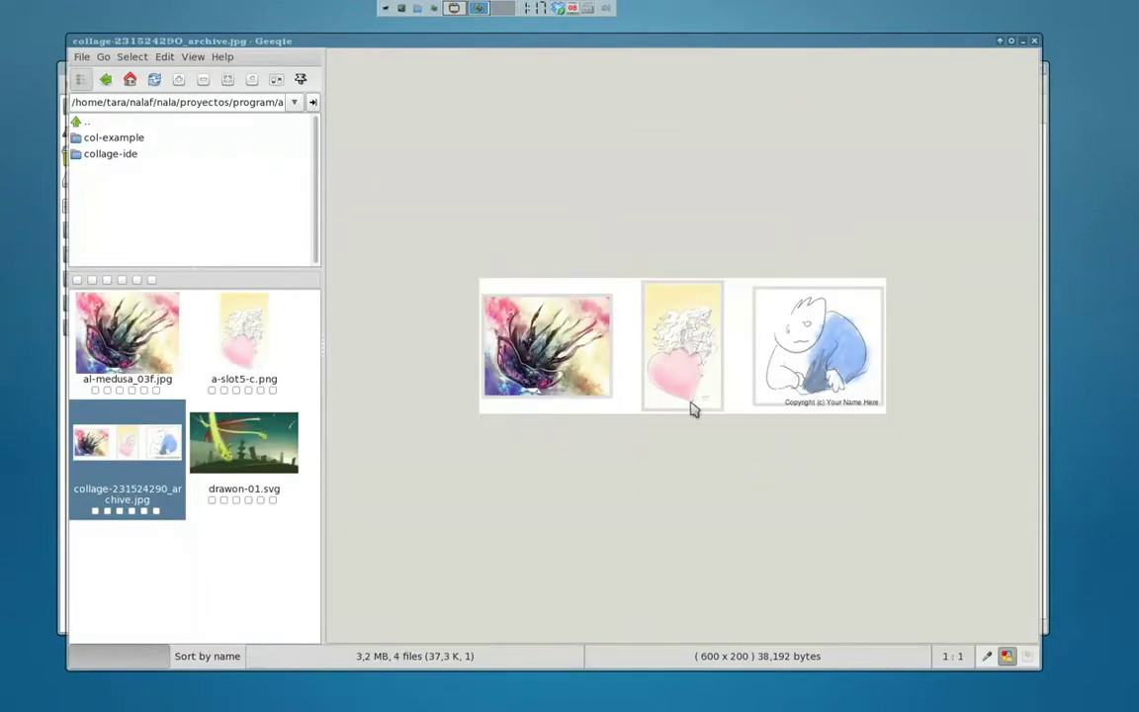
pyautogui.hotkey('ctrl', '1')
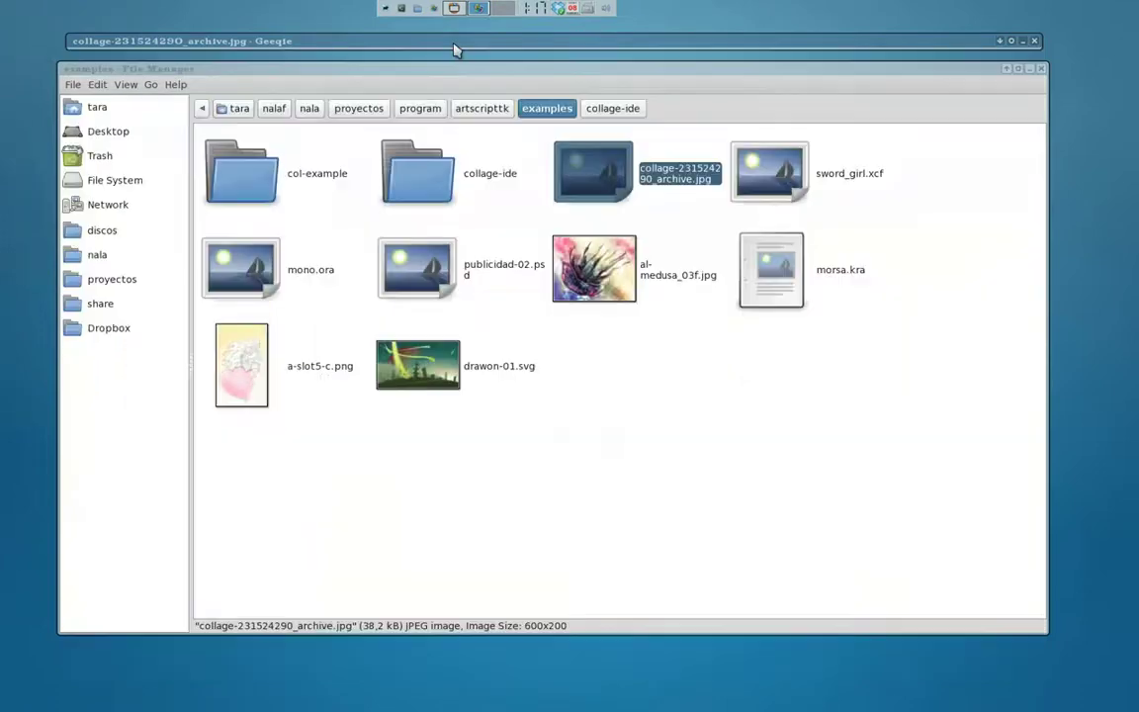
# Open the collage-ide folder and check the image dimensions of its three swo-girl JPG files.
pyautogui.click(428, 196)
pyautogui.doubleClick(428, 196)
pyautogui.click(241, 173)
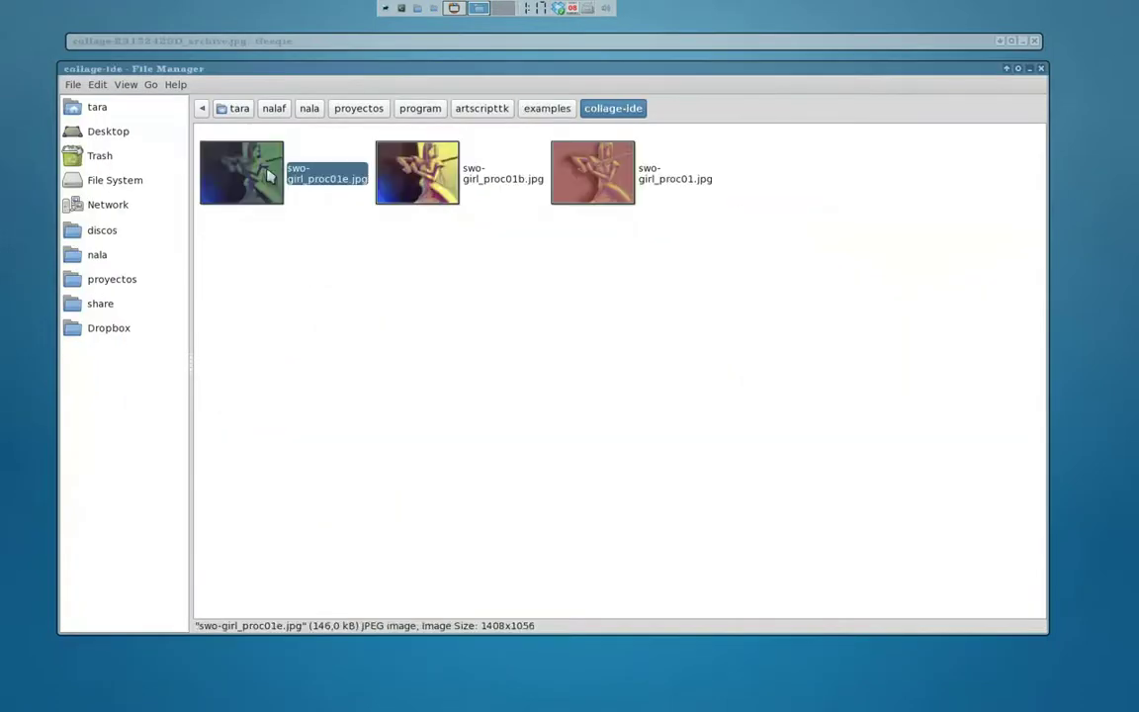
pyautogui.click(593, 173)
pyautogui.click(238, 170)
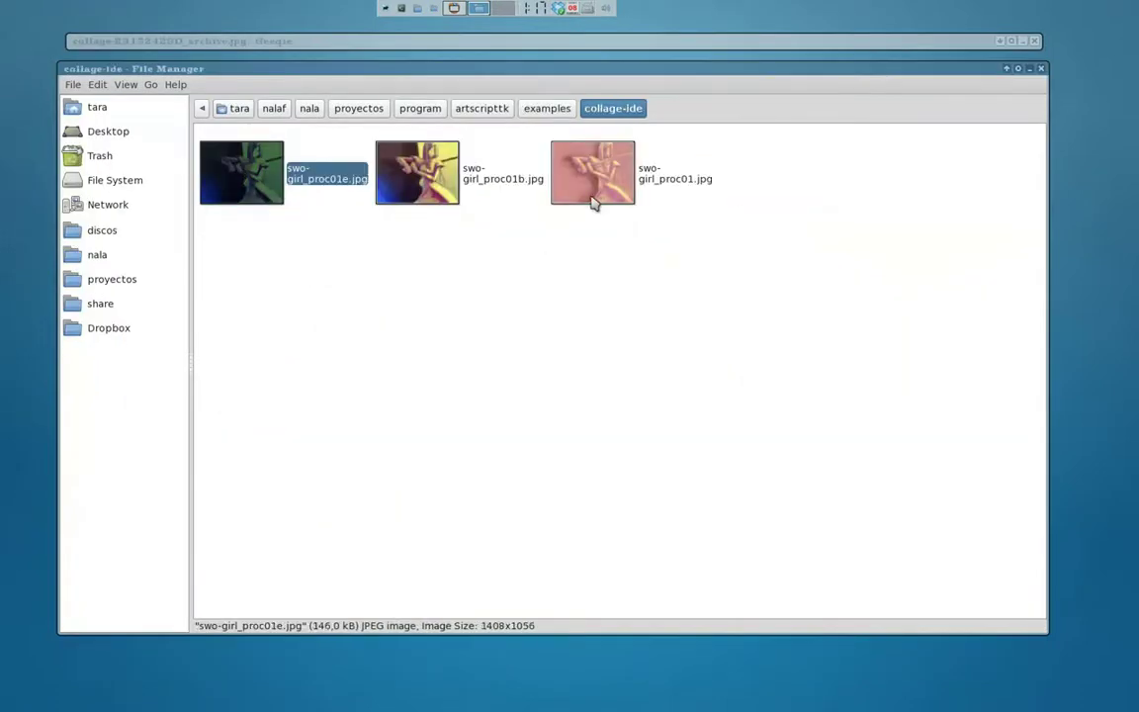
pyautogui.keyDown('shift'); pyautogui.click(595, 193); pyautogui.keyUp('shift')
pyautogui.rightClick(585, 187)
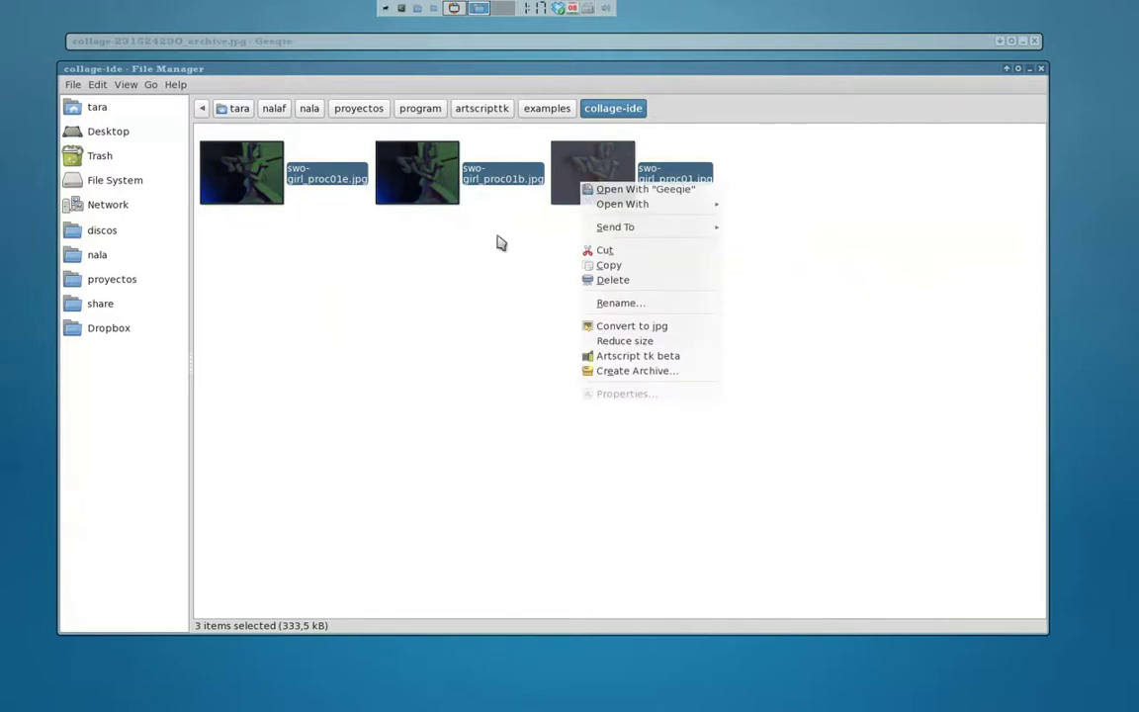
pyautogui.click(299, 204)
pyautogui.click(275, 231)
pyautogui.click(265, 204)
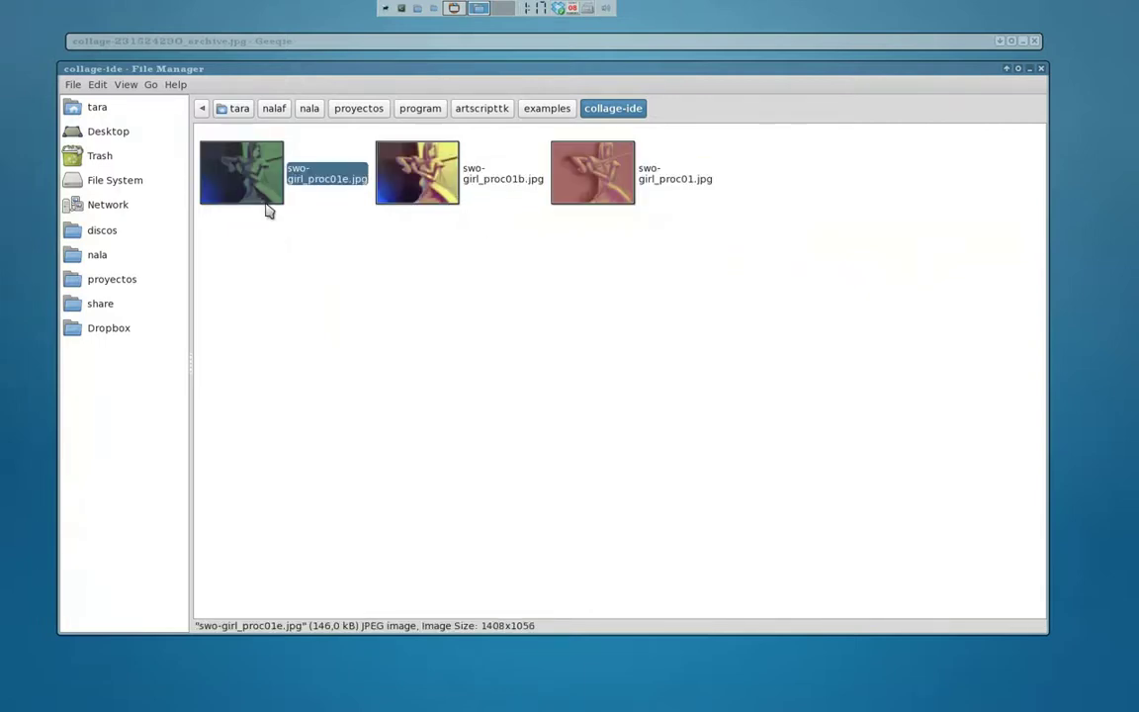
pyautogui.click(417, 183)
pyautogui.click(601, 199)
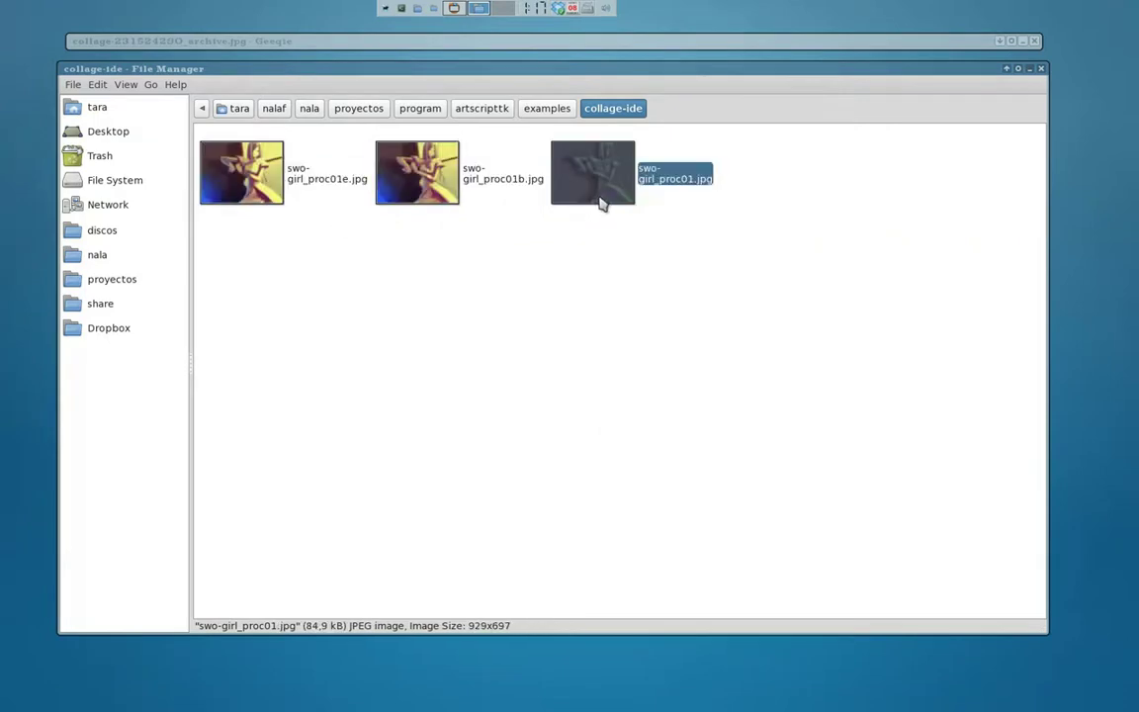
# Select swo-girl_proc01e.jpg, swo-girl_proc01b.jpg and swo-girl_proc01.jpg and open them in Artscript tk beta.
pyautogui.click(237, 170)
pyautogui.keyDown('shift'); pyautogui.click(558, 183); pyautogui.keyUp('shift')
pyautogui.rightClick(561, 178)
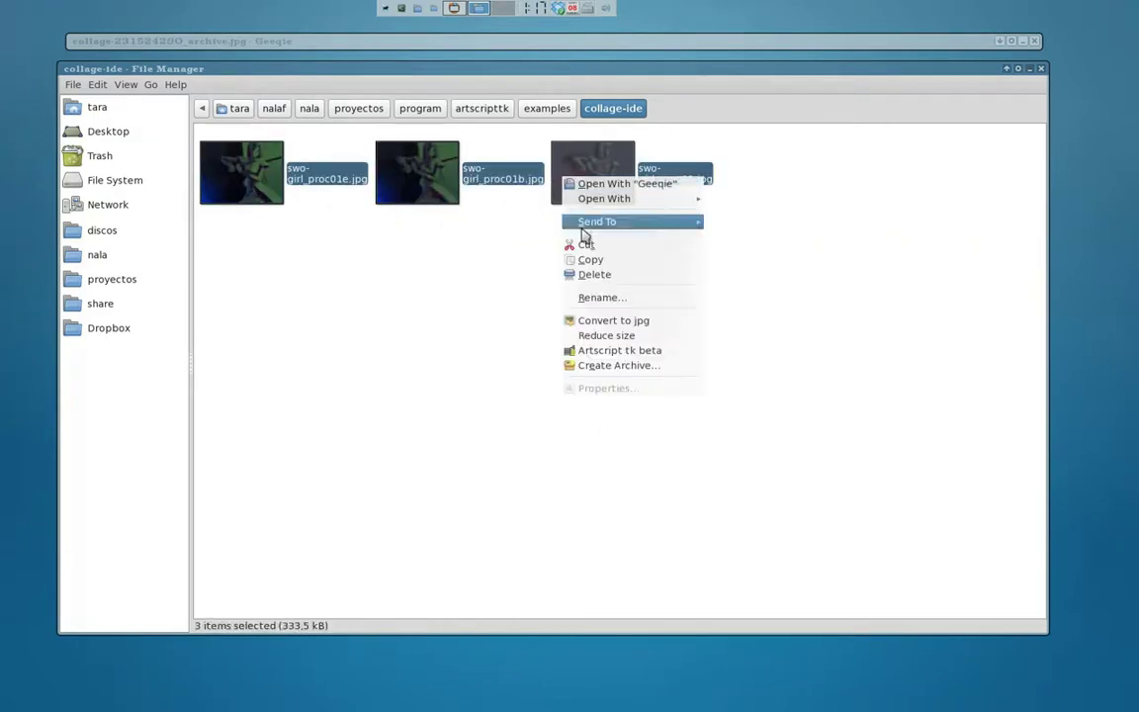
pyautogui.click(597, 351)
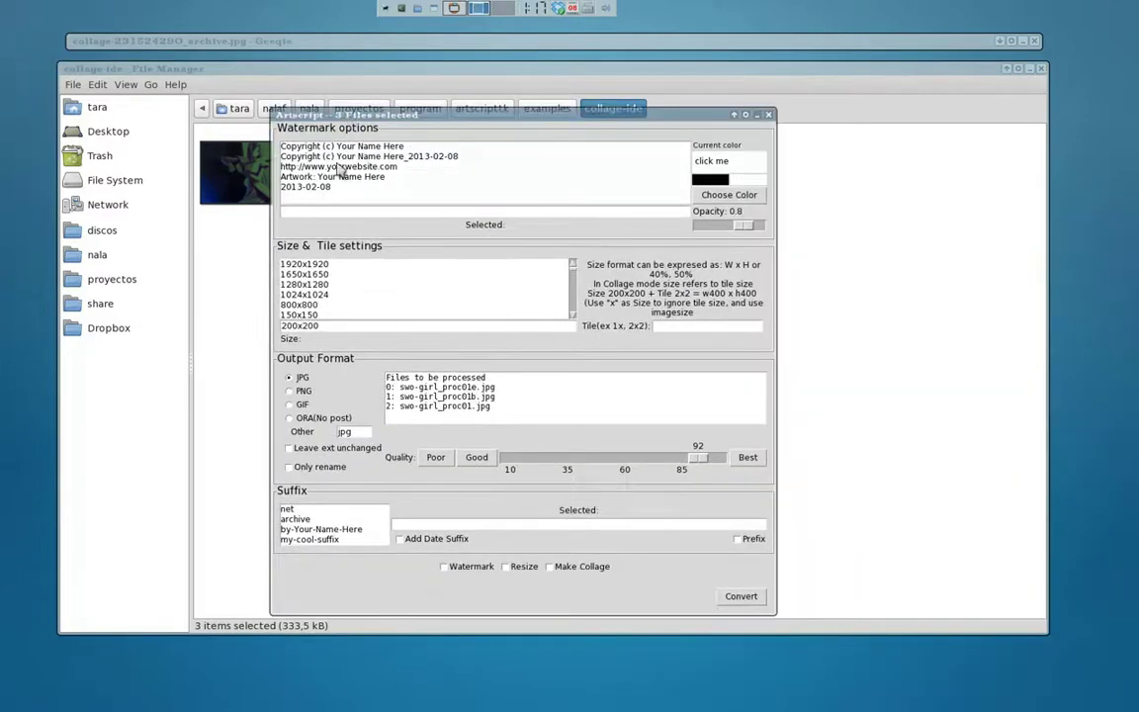
# Resize the three swo-girl images to 800x800 and convert them to JPG with the suffix archive.
pyautogui.click(301, 305)
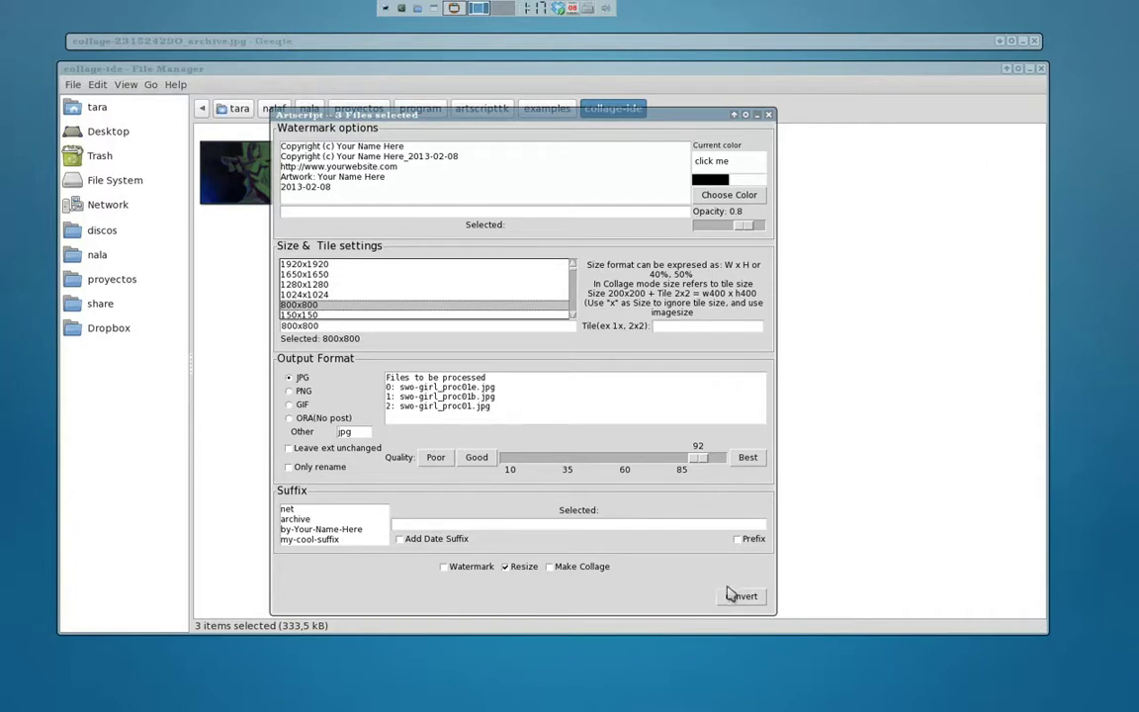
pyautogui.click(299, 519)
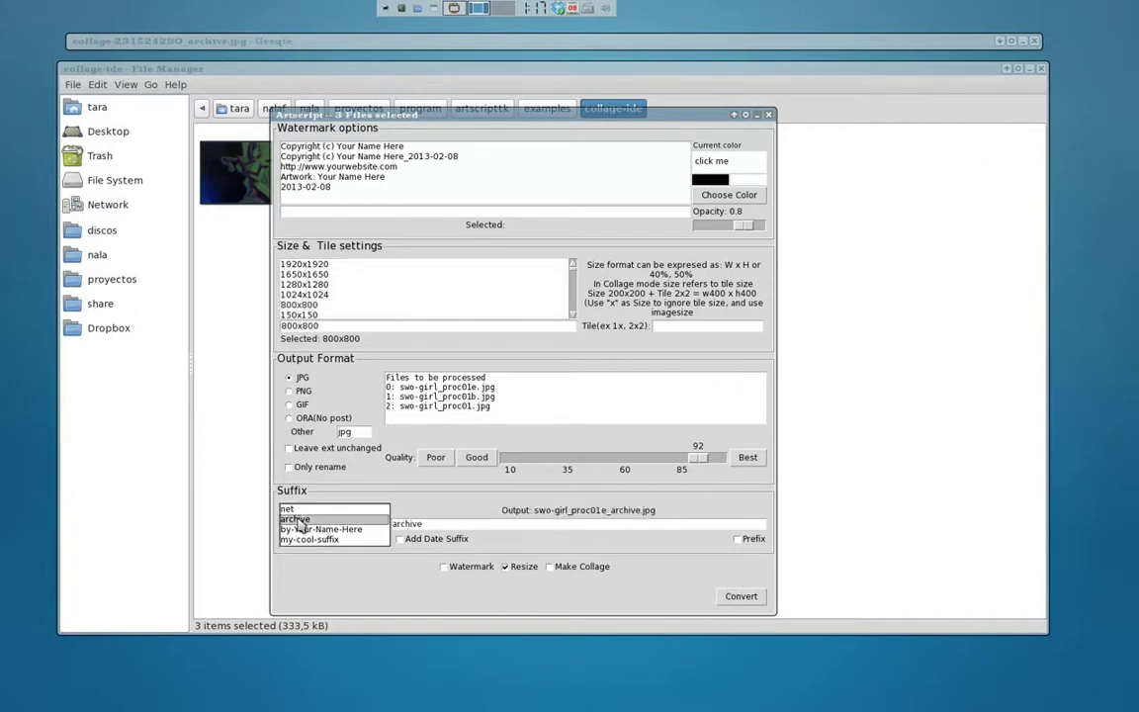
pyautogui.click(736, 593)
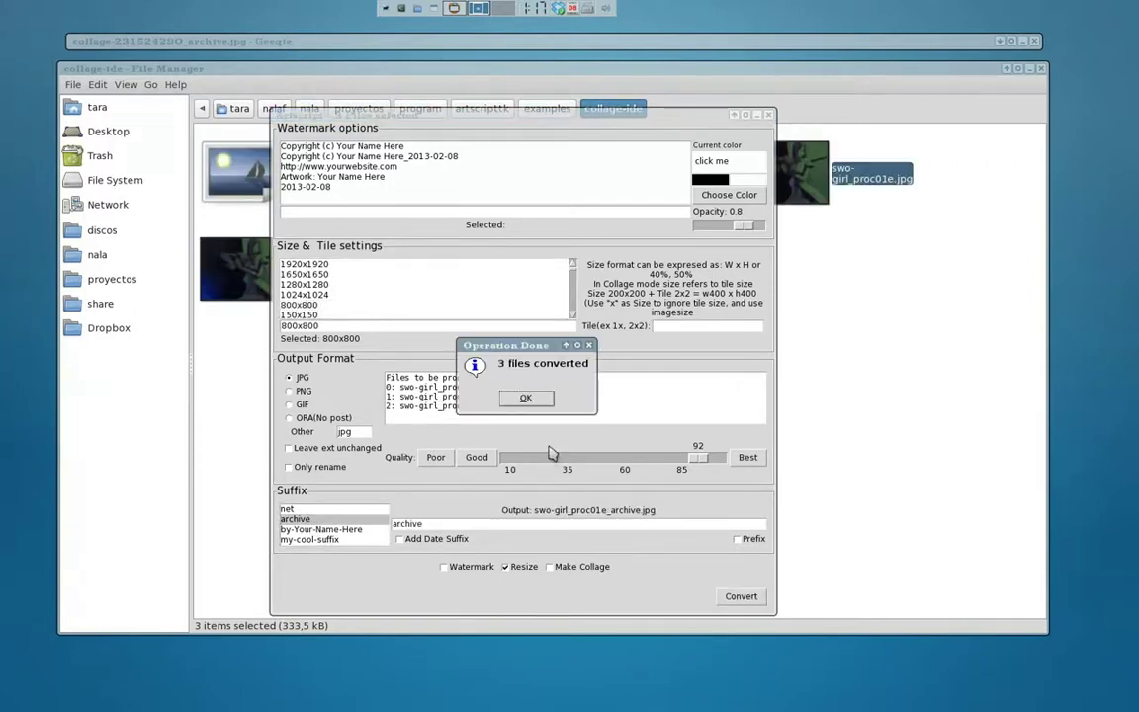
pyautogui.click(526, 397)
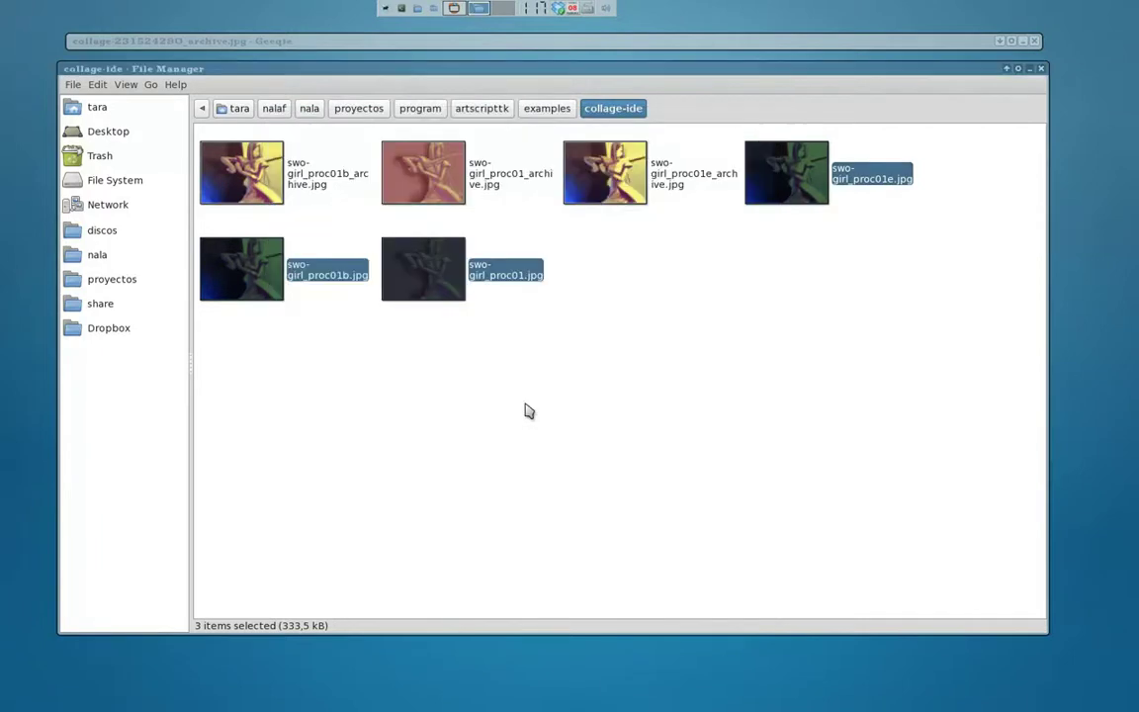
# Select the three resized swo-girl files with the archive suffix and open them in Artscript tk beta.
pyautogui.click(600, 200)
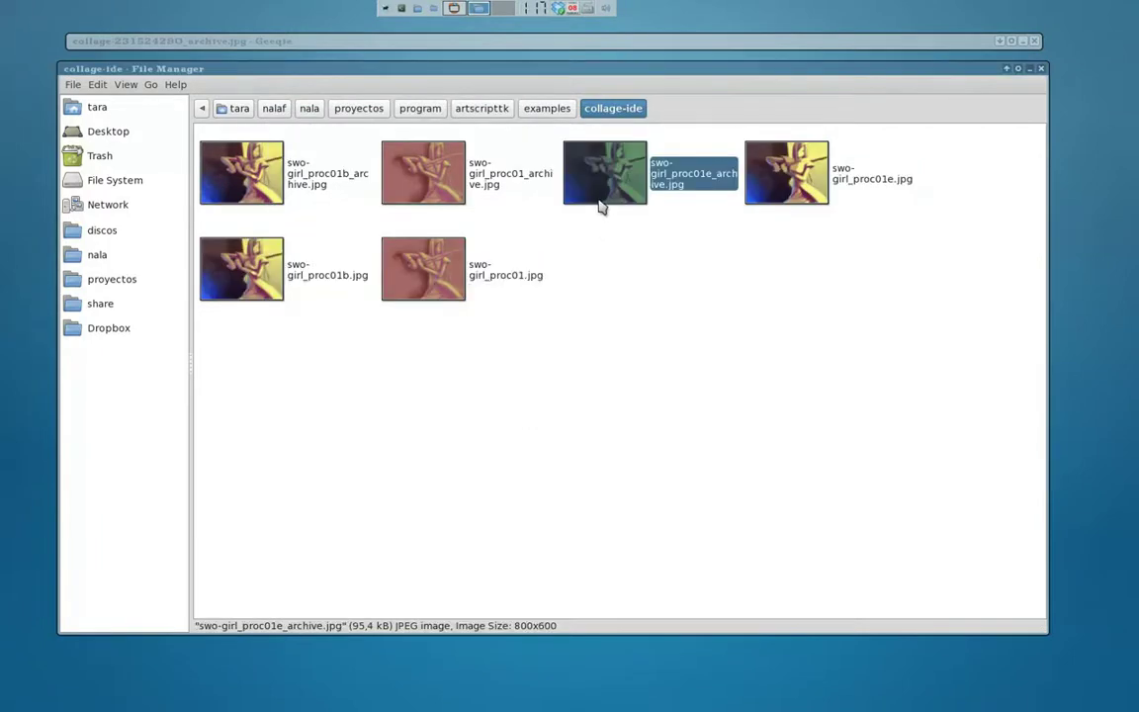
pyautogui.keyDown('shift'); pyautogui.click(255, 189); pyautogui.keyUp('shift')
pyautogui.rightClick(256, 190)
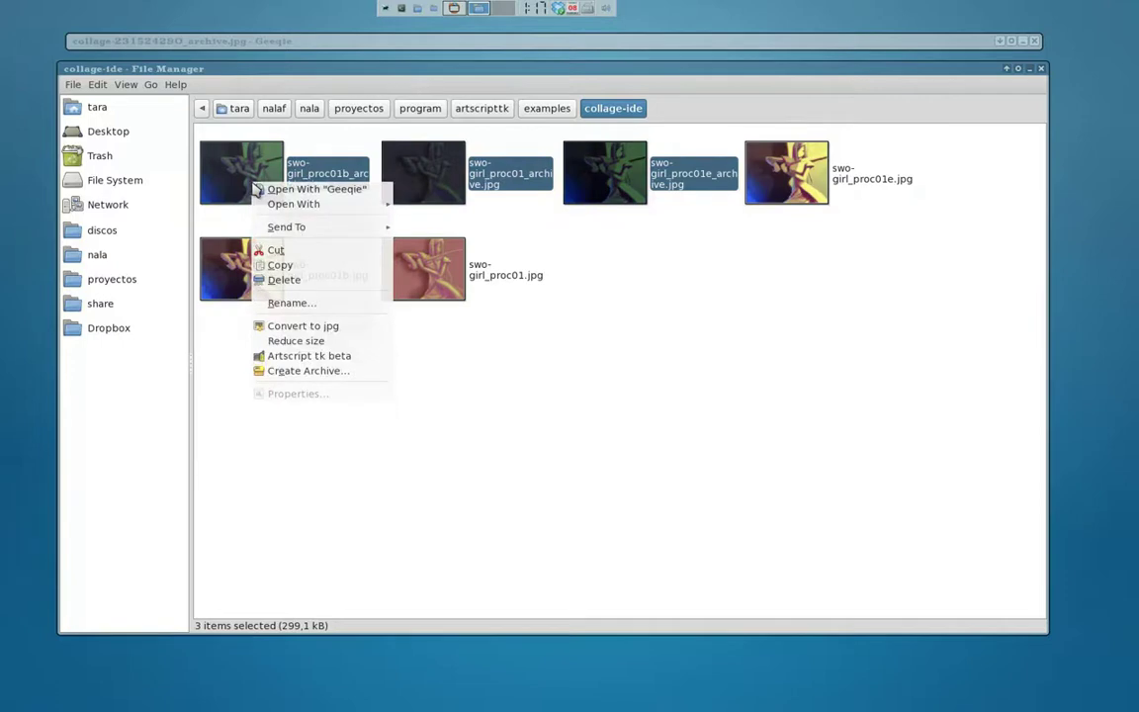
pyautogui.click(293, 357)
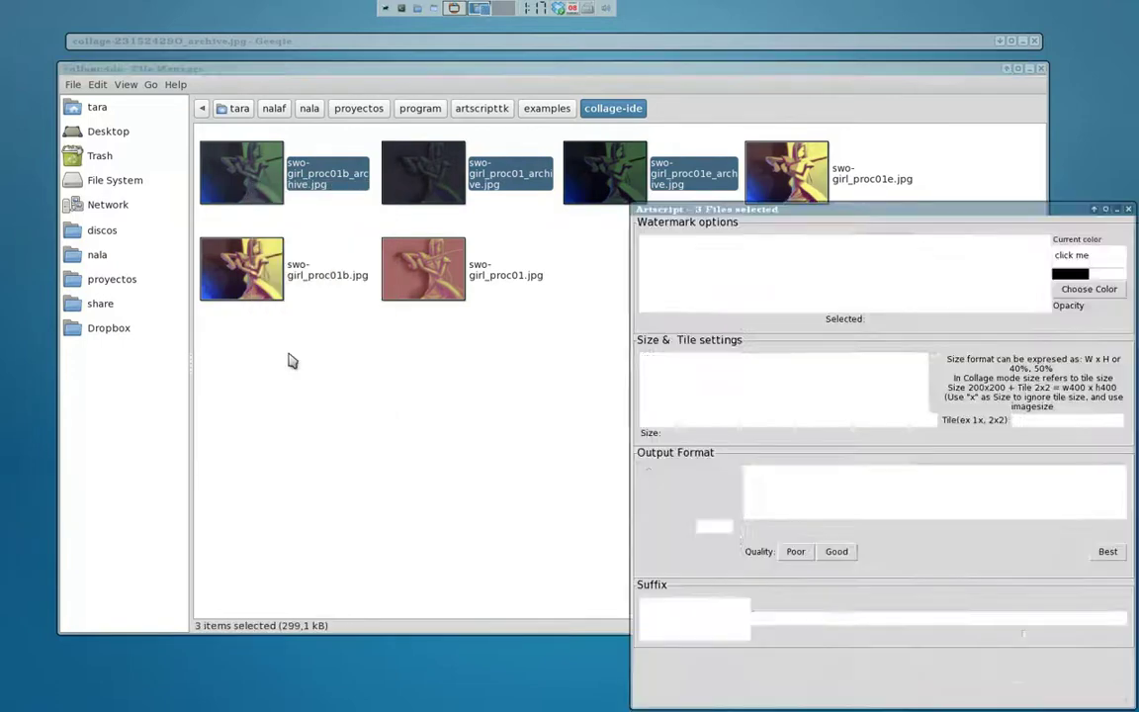
pyautogui.moveTo(654, 209); pyautogui.dragTo(419, 163)
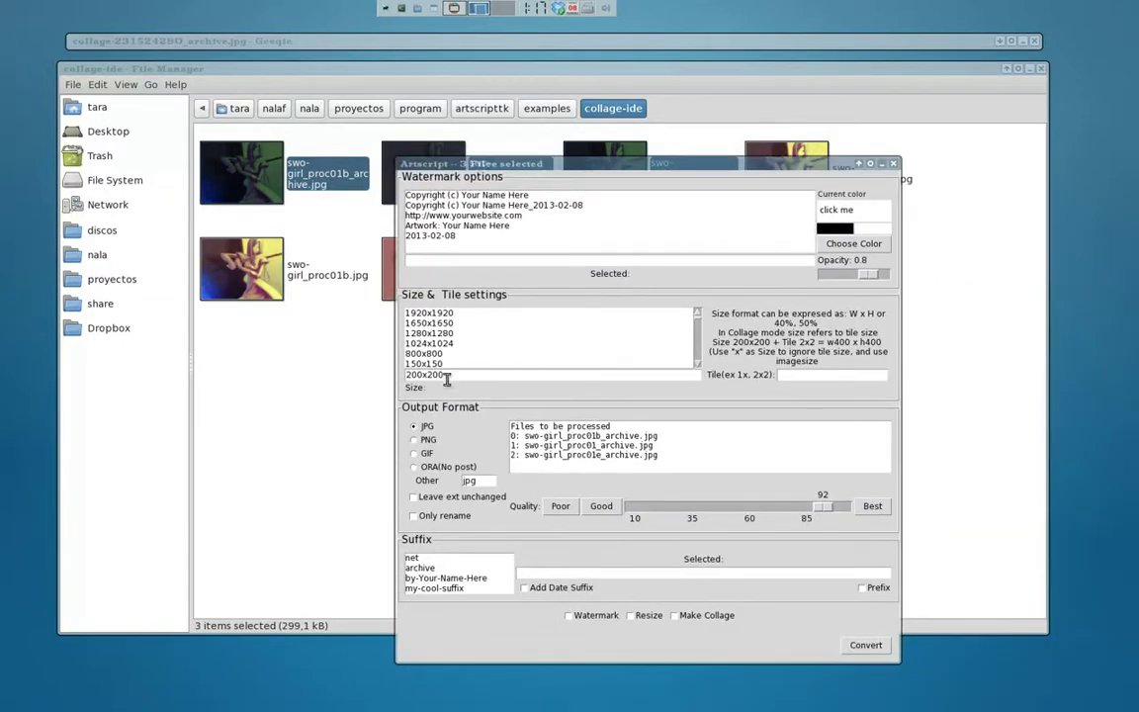
# Set the size to x and the tile layout to 1x for a single-column collage.
pyautogui.click(386, 376)
pyautogui.write('x')
pyautogui.click(816, 375)
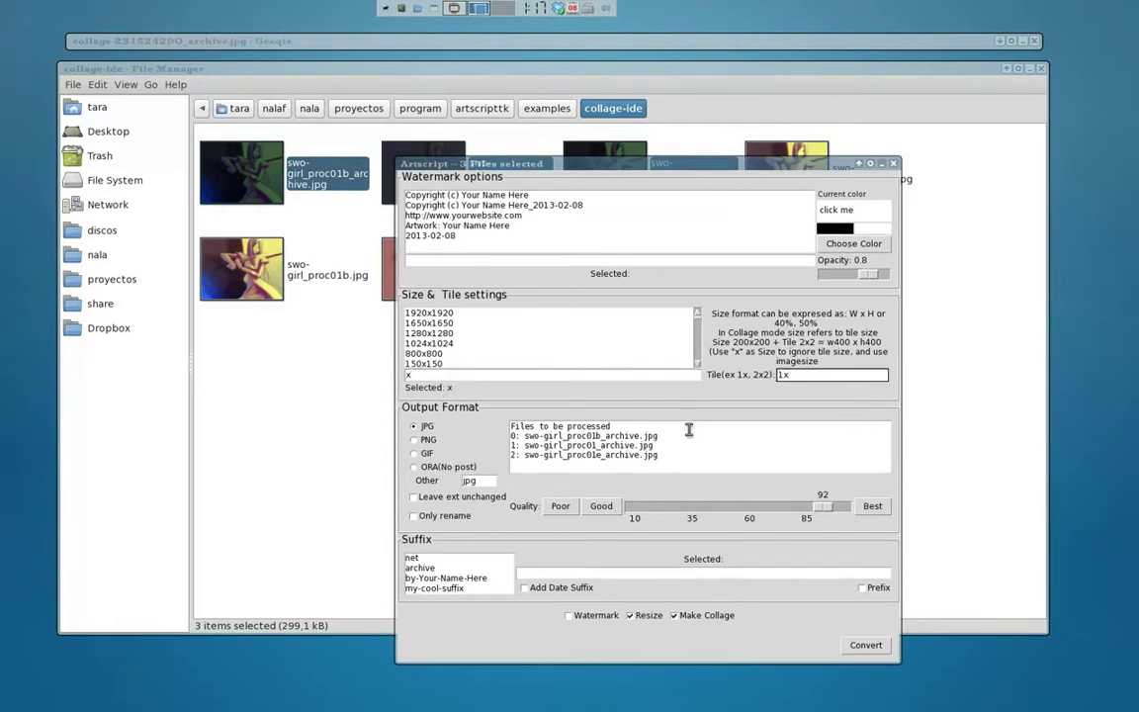
pyautogui.click(474, 214)
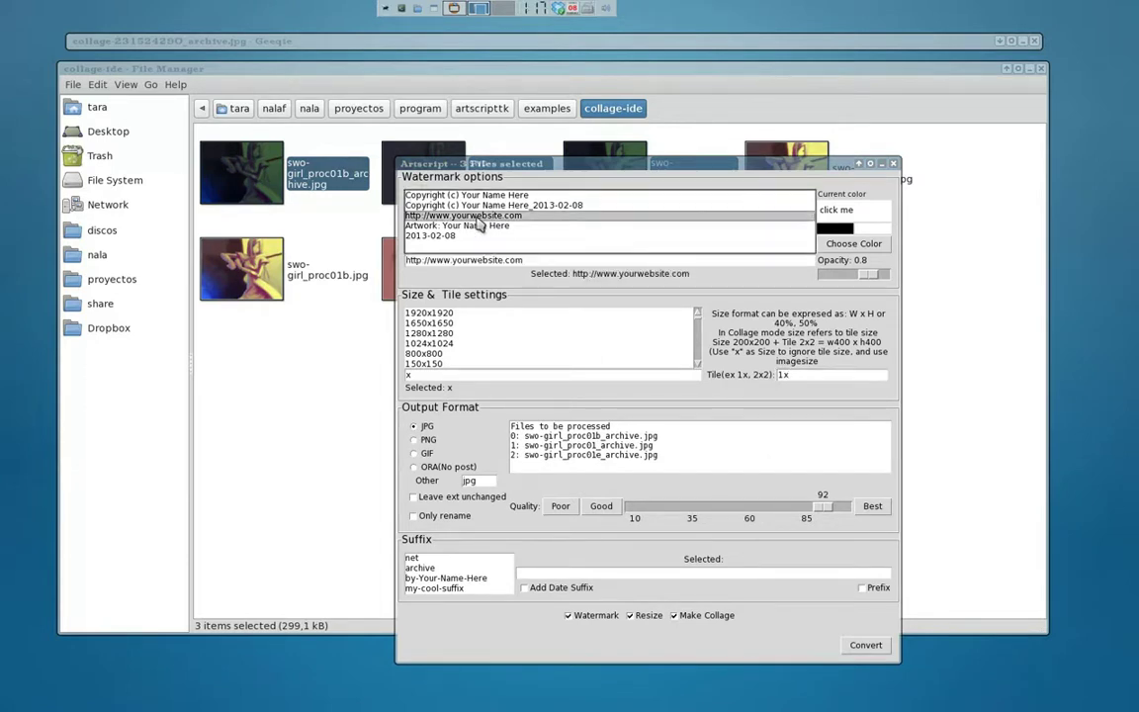
pyautogui.click(835, 241)
pyautogui.click(675, 384)
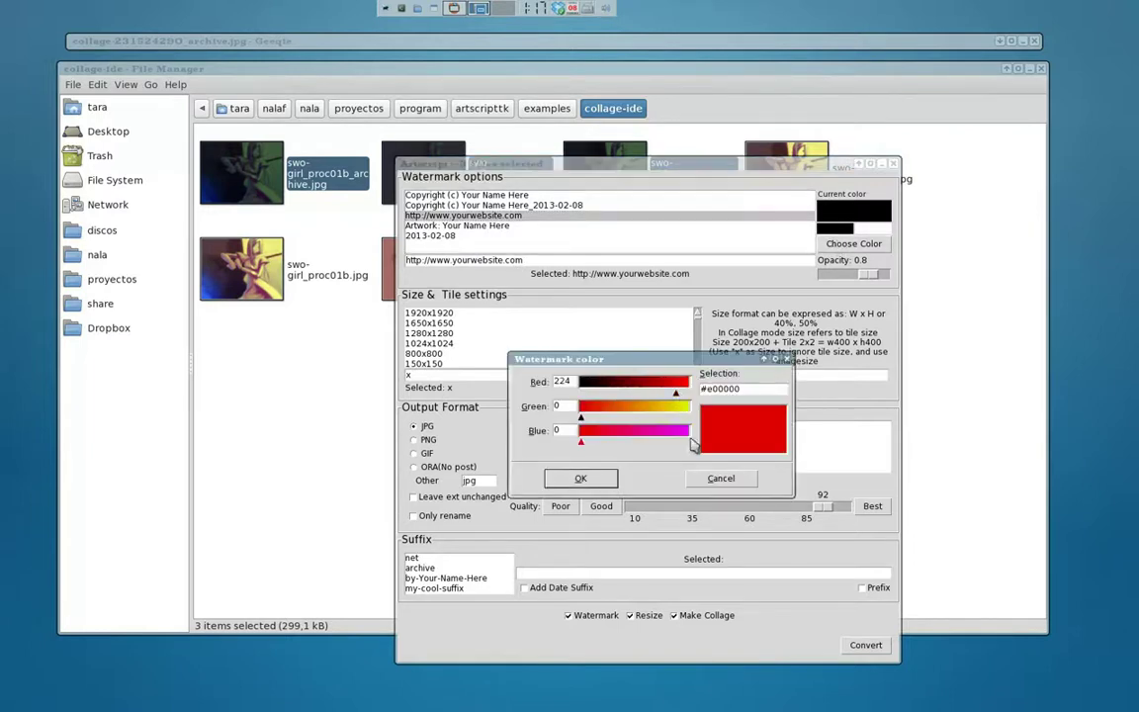
pyautogui.click(580, 477)
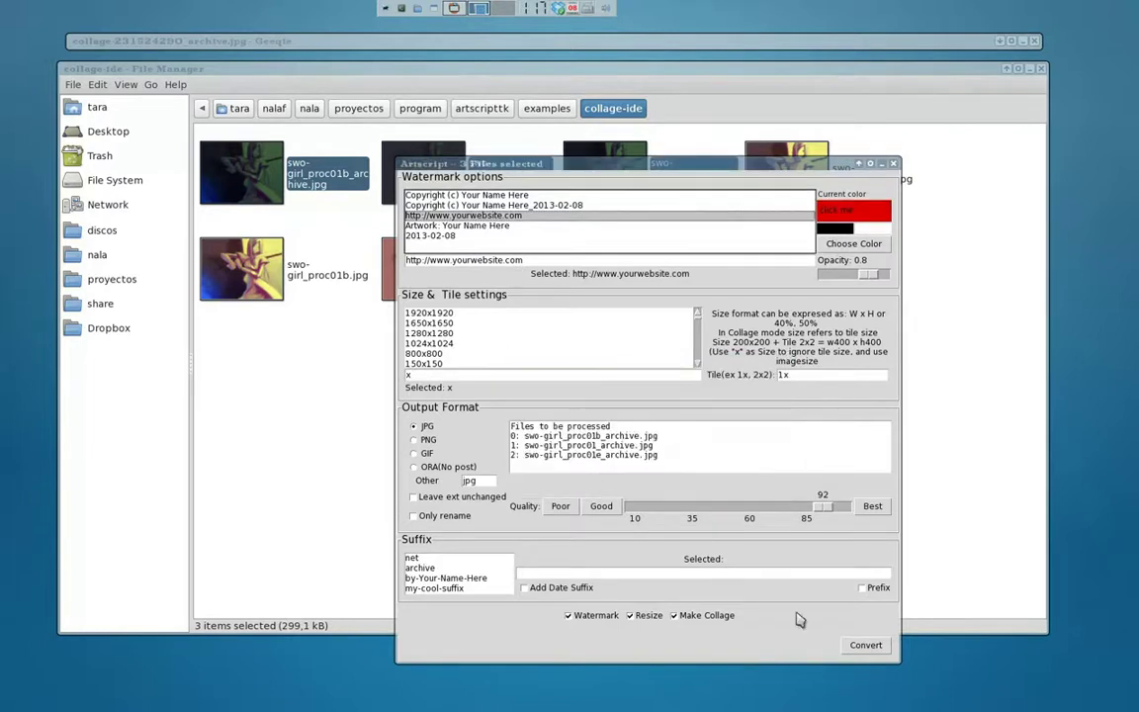
pyautogui.click(850, 645)
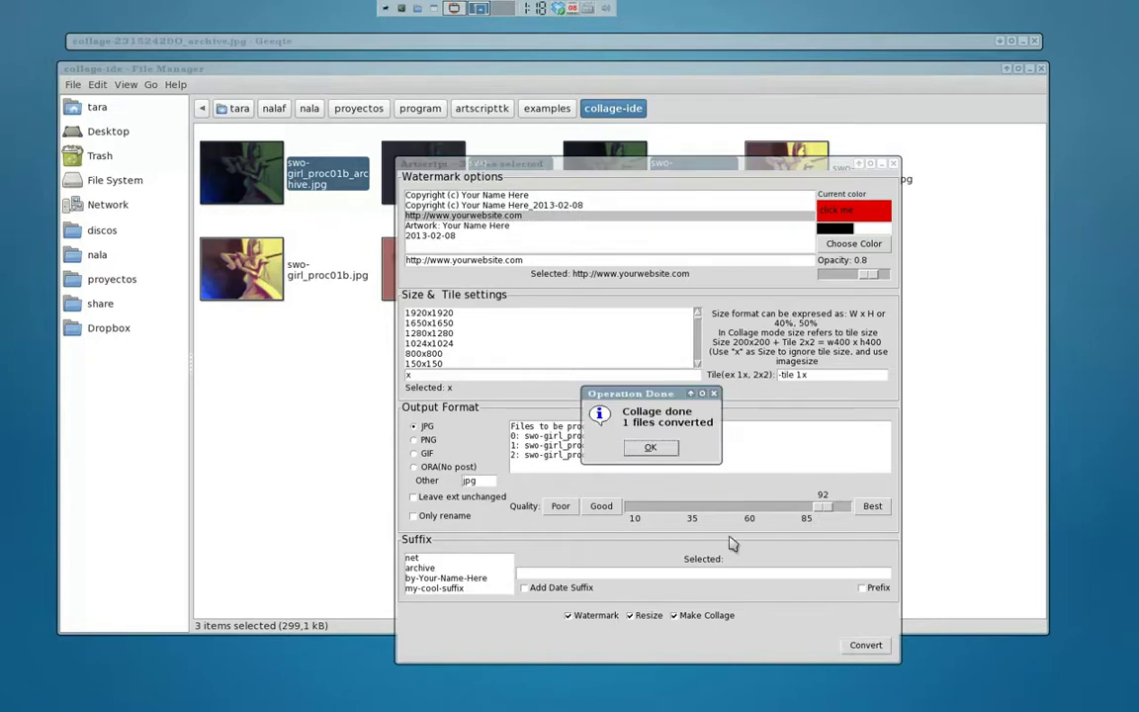
pyautogui.click(652, 450)
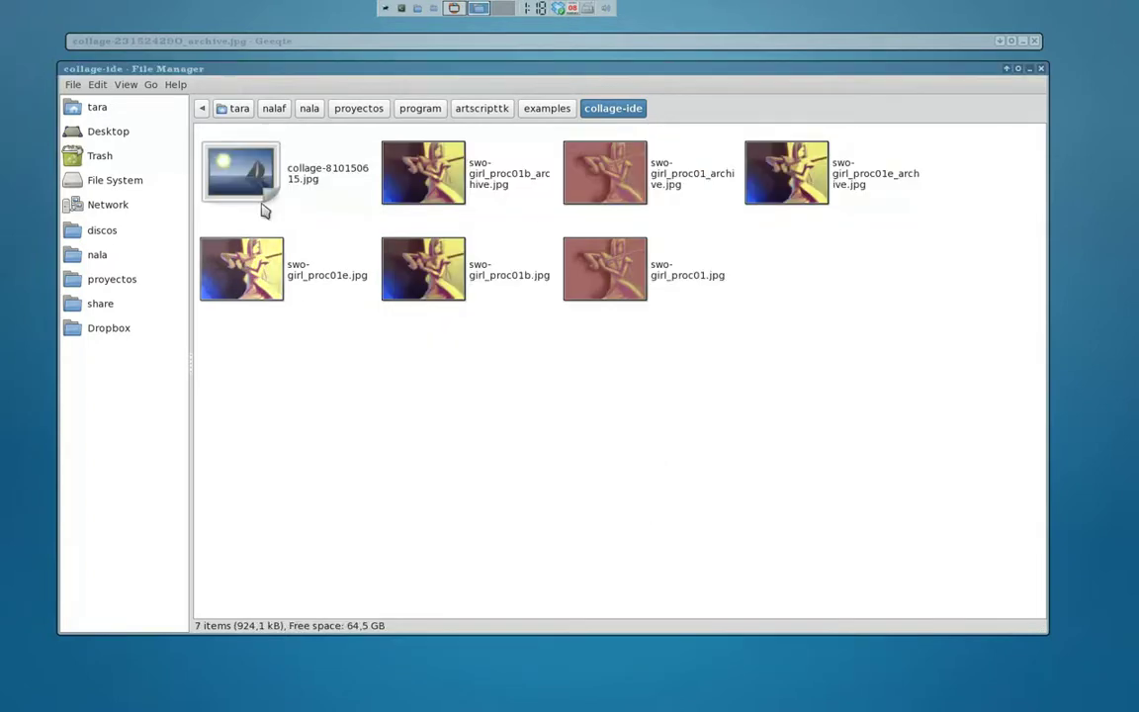
# Examine the new single-column collage in Geeqie at 1:1 scale and fitted to the window.
pyautogui.click(242, 176)
pyautogui.click(311, 42)
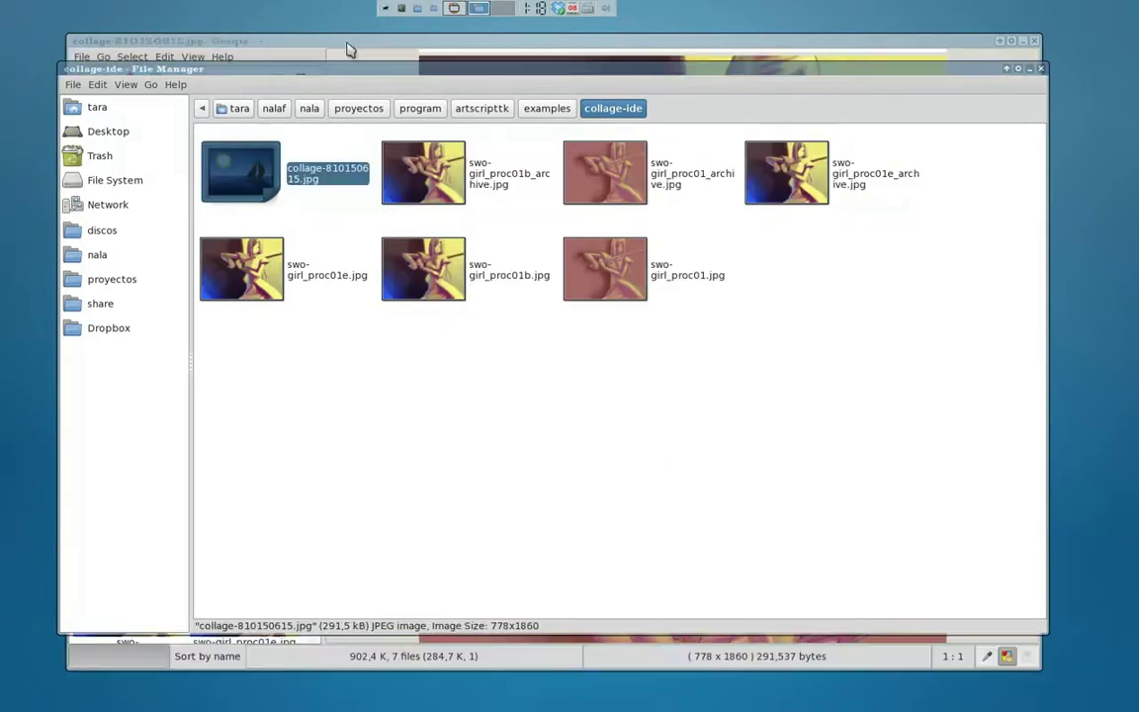
pyautogui.moveTo(676, 526); pyautogui.dragTo(648, 173)
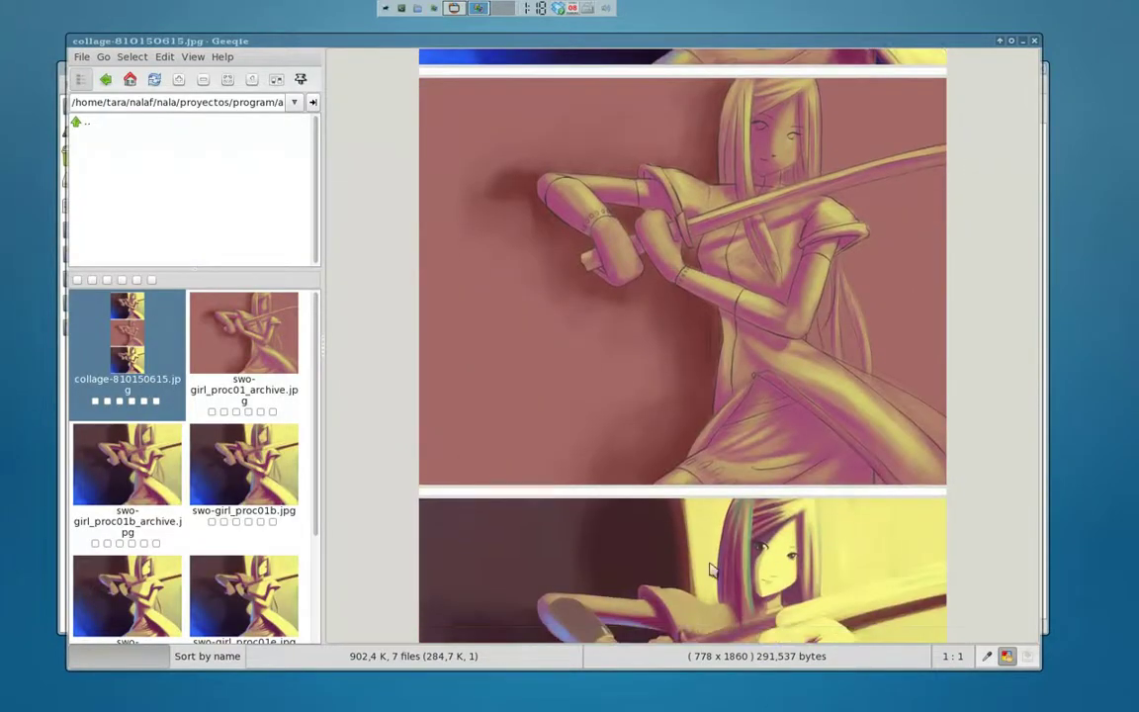
pyautogui.moveTo(643, 514); pyautogui.dragTo(680, 531)
pyautogui.moveTo(790, 536); pyautogui.dragTo(768, 247)
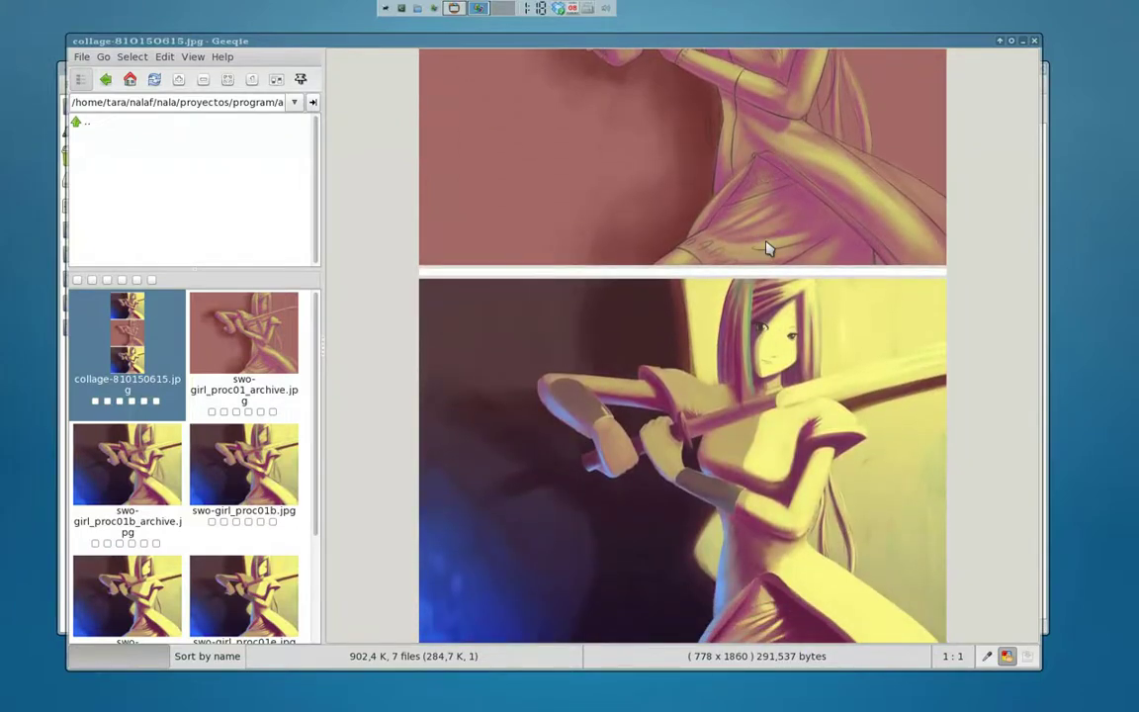
pyautogui.press('x')
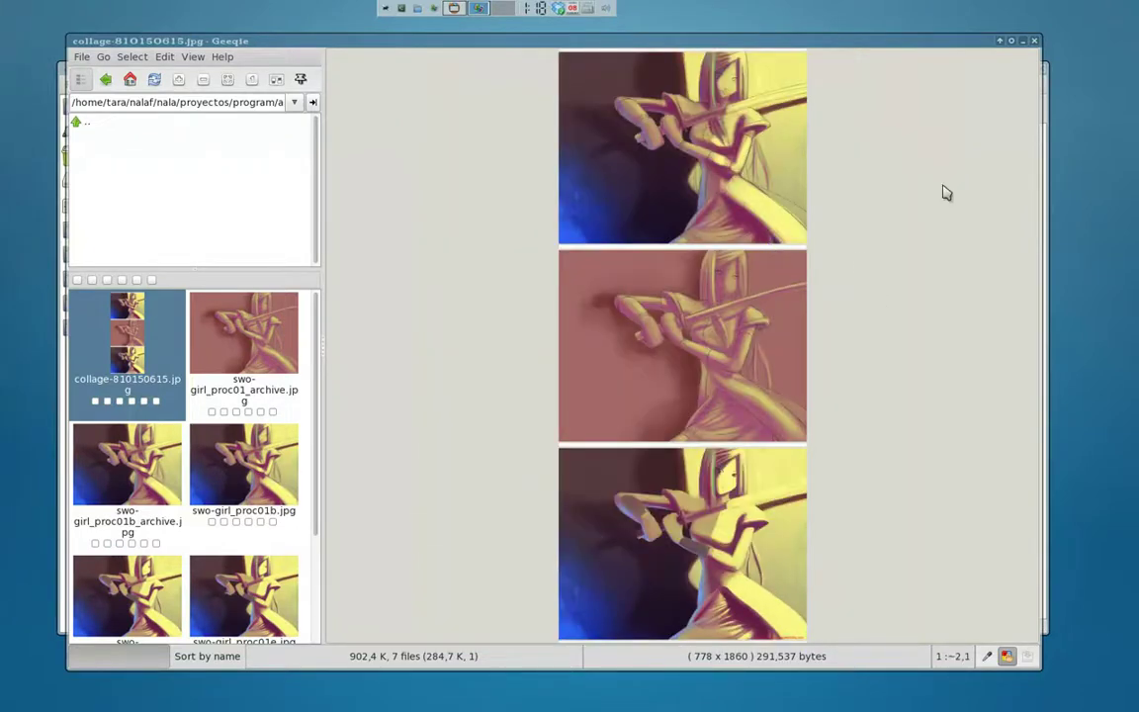
pyautogui.doubleClick(969, 45)
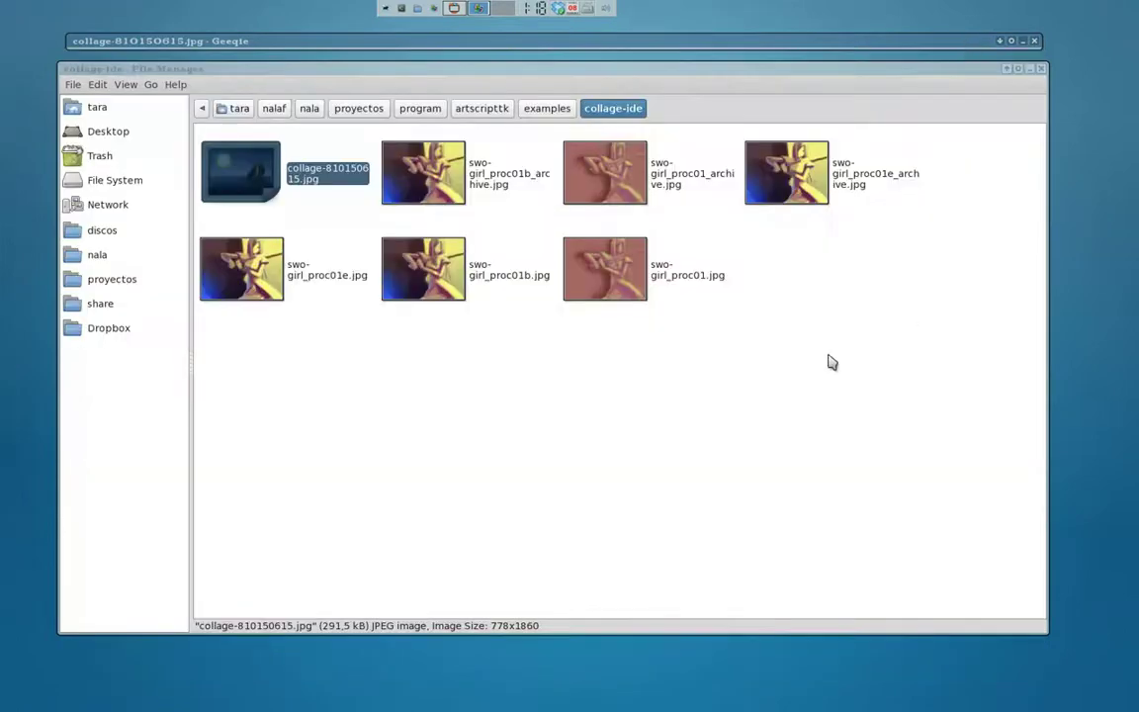
# Open the col-example folder under examples and view photo-contact-sheet.jpg in Geeqie.
pyautogui.click(547, 204)
pyautogui.click(546, 109)
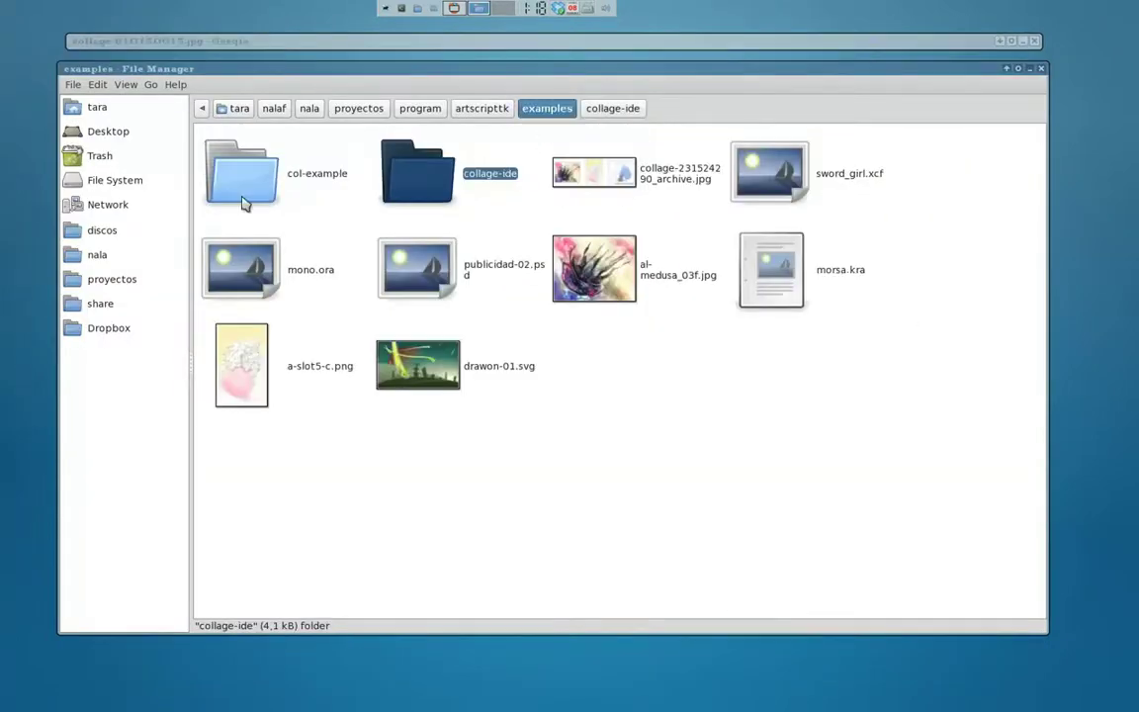
pyautogui.doubleClick(217, 177)
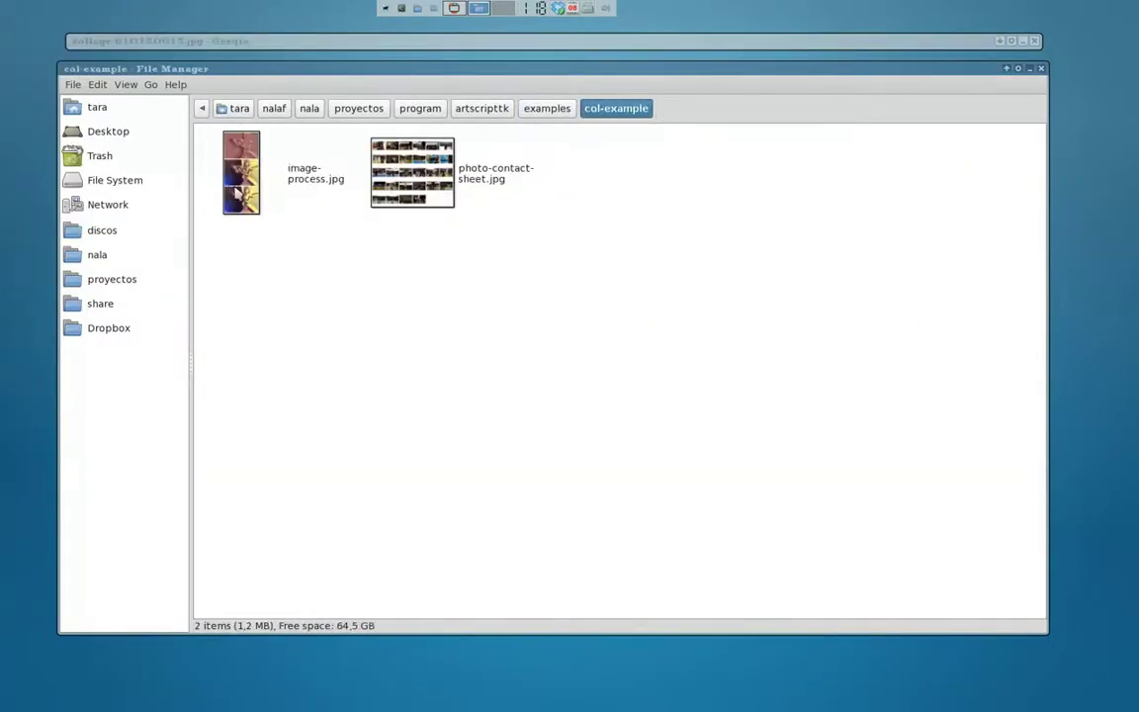
pyautogui.click(398, 182)
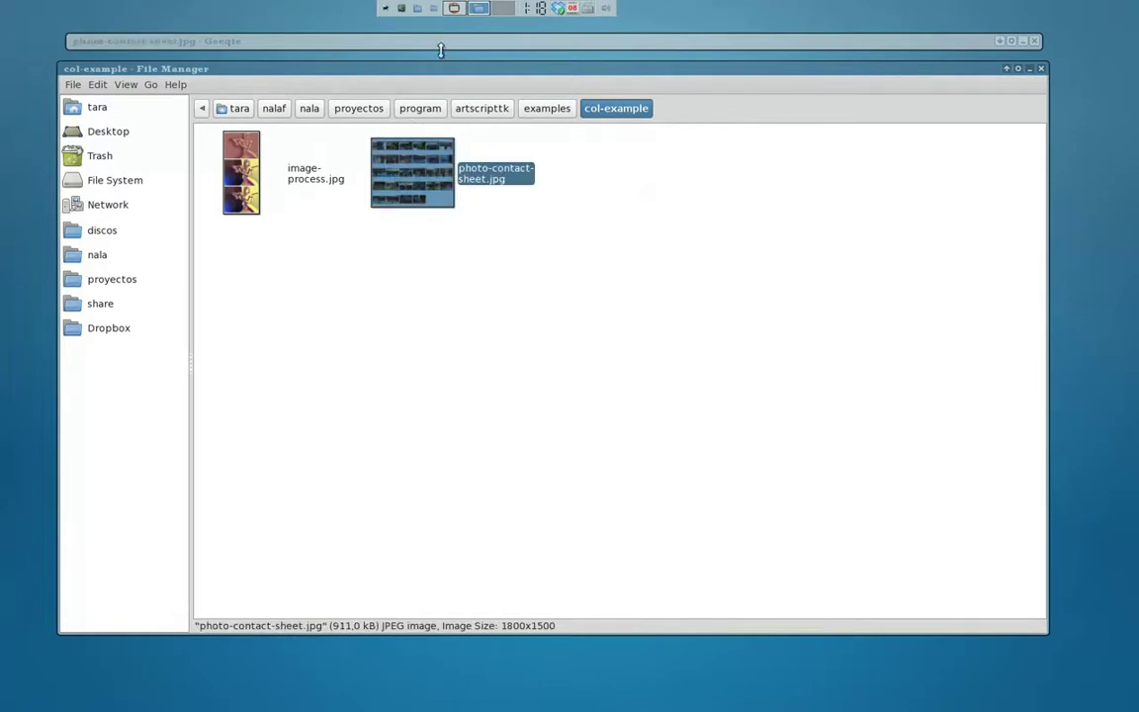
pyautogui.doubleClick(441, 42)
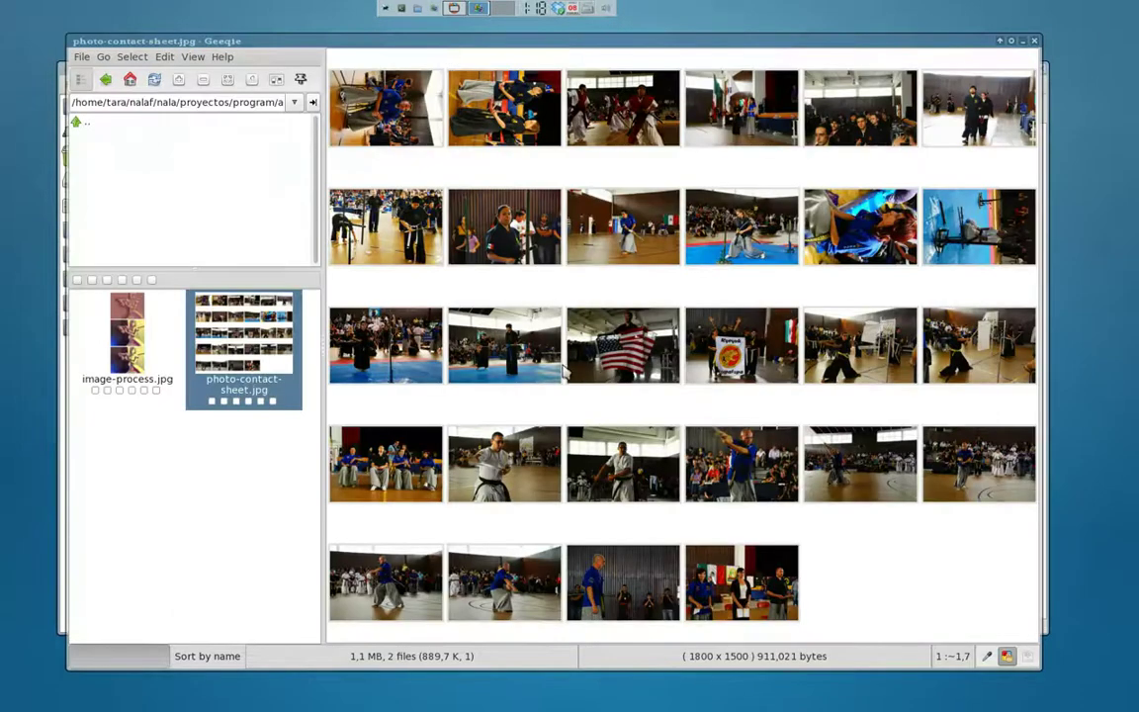